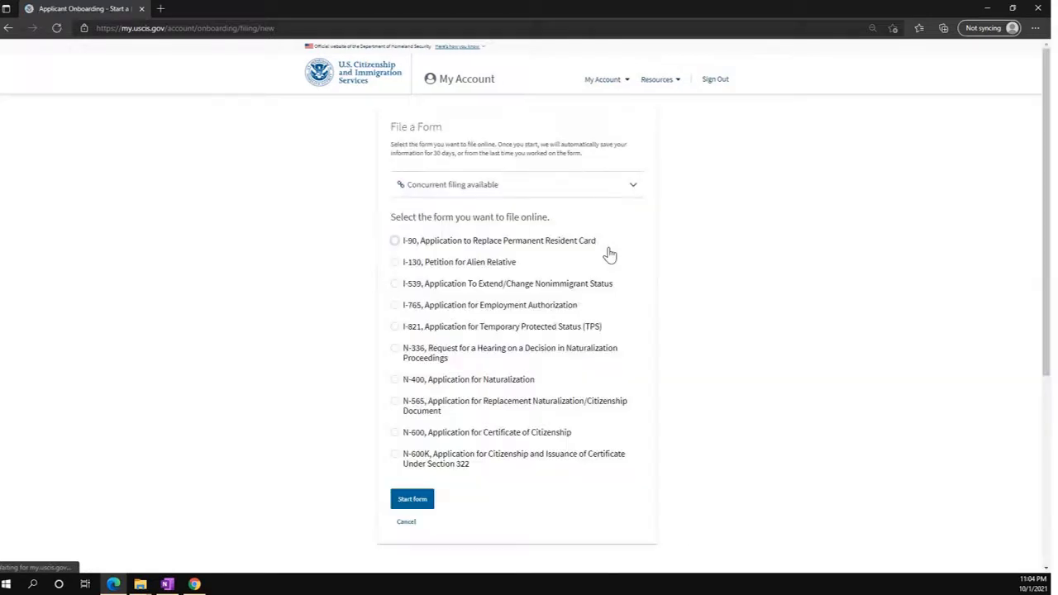
Choose Form I-539 (extend/change status) and start the form.
{"action": "left_click", "coordinate": [395, 285]}
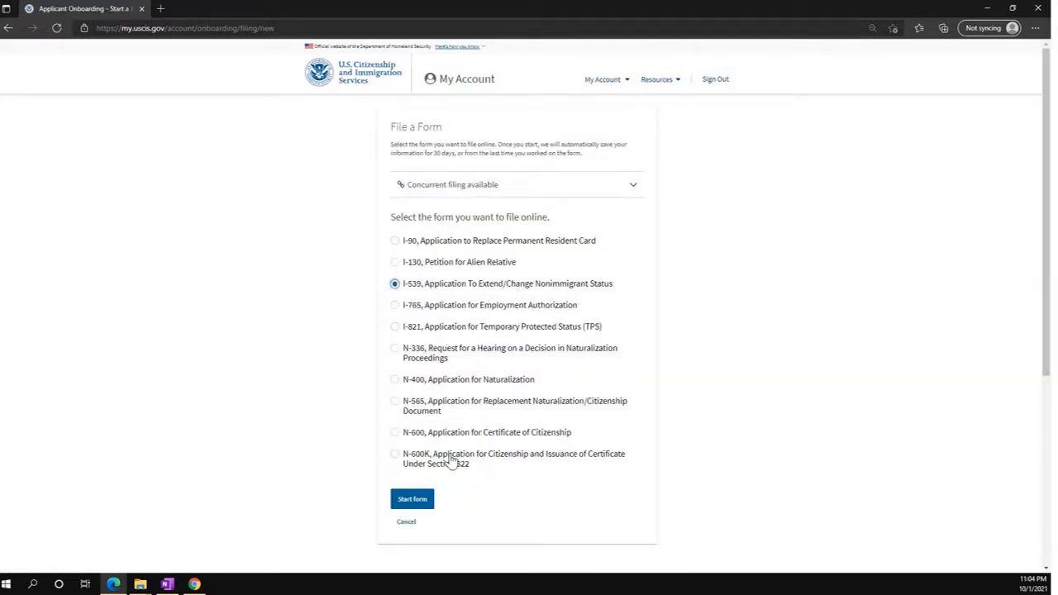
{"action": "left_click", "coordinate": [413, 501]}
{"action": "left_click", "coordinate": [416, 504]}
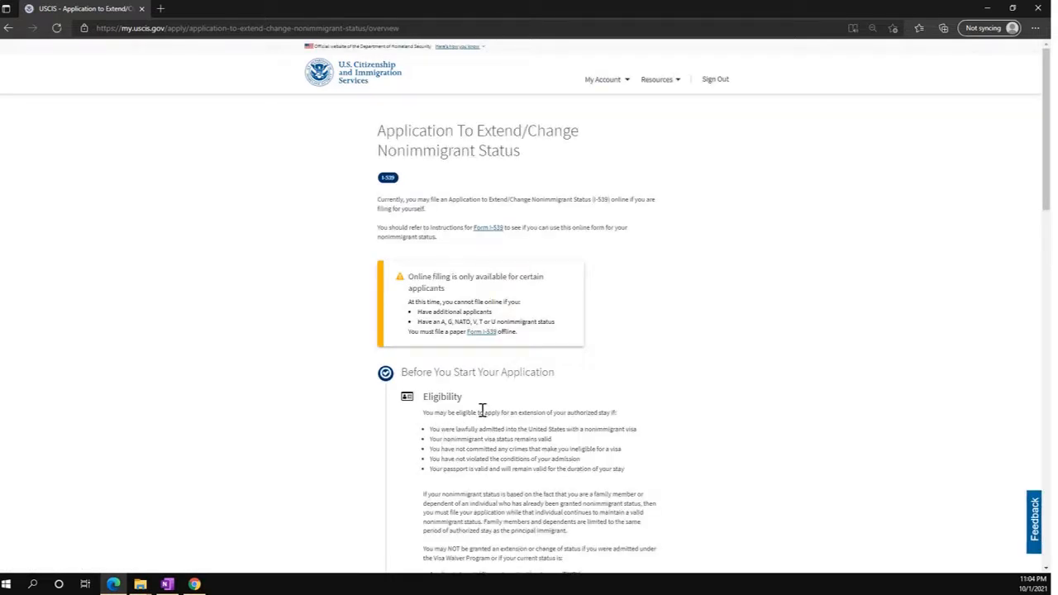
Read through the enlarged I-539 overview, noting the $370 fee and the I-94 record requirement.
{"action": "key", "text": "ctrl+plus"}
{"action": "key", "text": "ctrl+plus"}
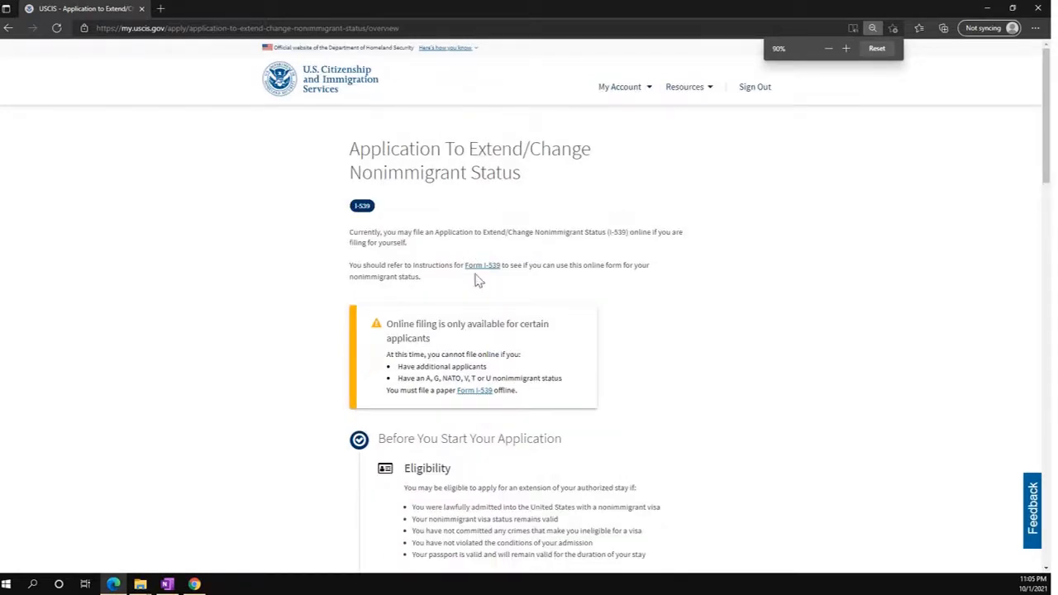
{"action": "scroll", "coordinate": [478, 287], "scroll_direction": "down", "scroll_amount": 5}
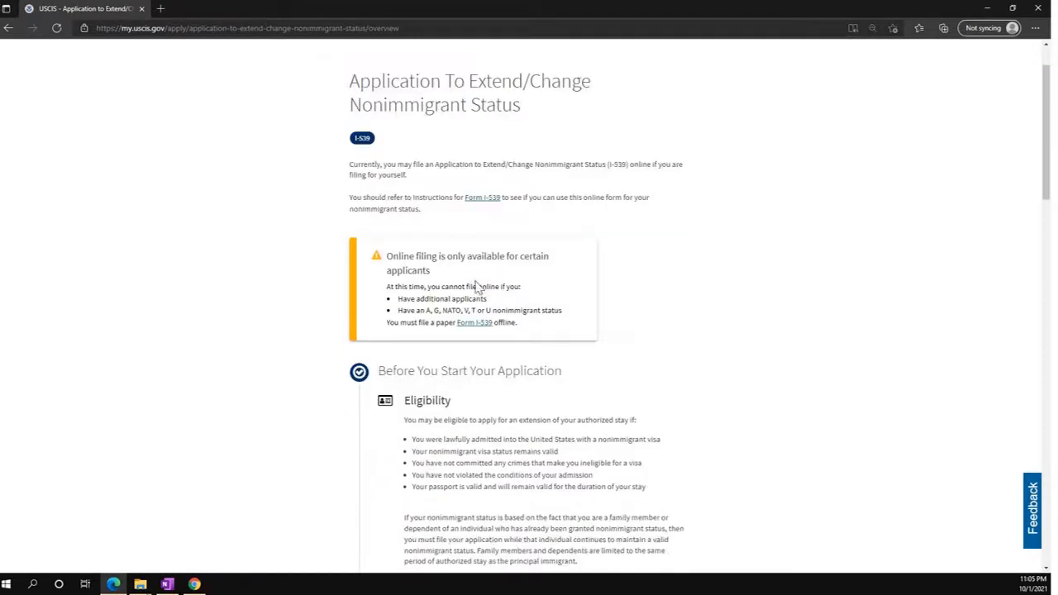
{"action": "scroll", "coordinate": [476, 286], "scroll_direction": "down", "scroll_amount": 2}
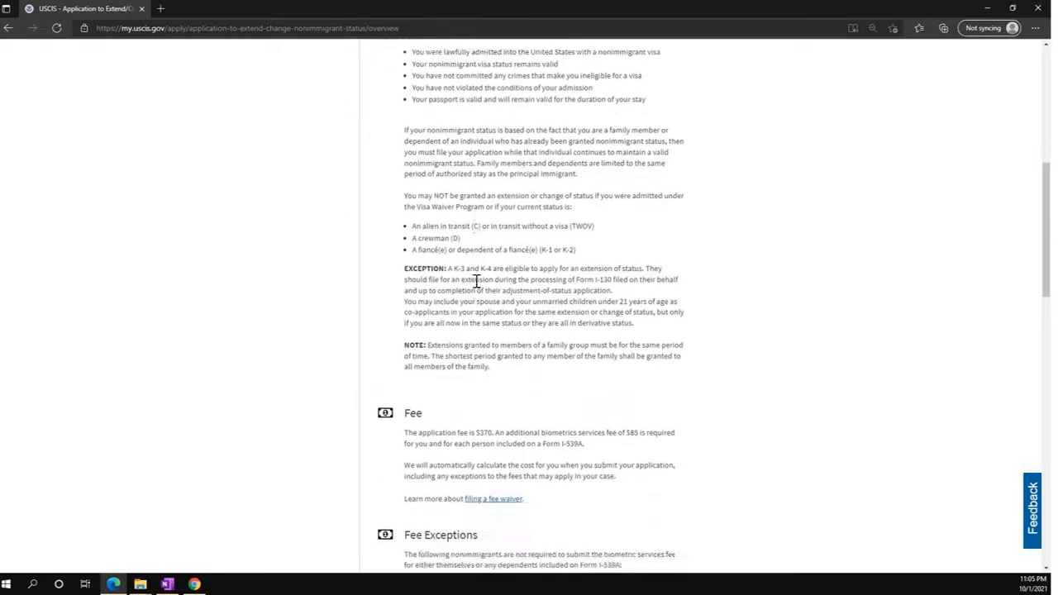
{"action": "scroll", "coordinate": [476, 280], "scroll_direction": "down", "scroll_amount": 1}
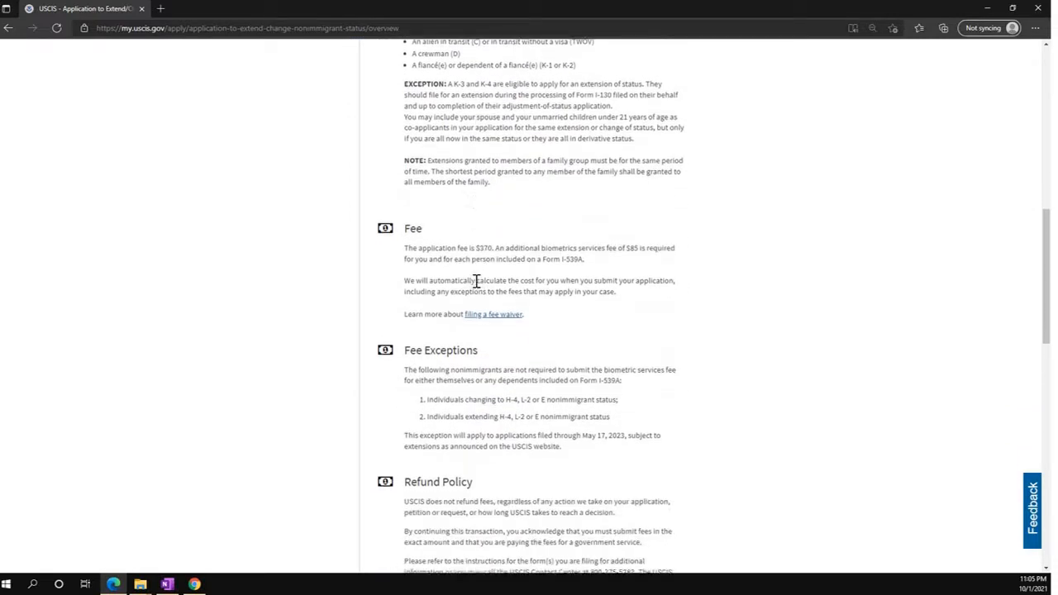
{"action": "double_click", "coordinate": [486, 246]}
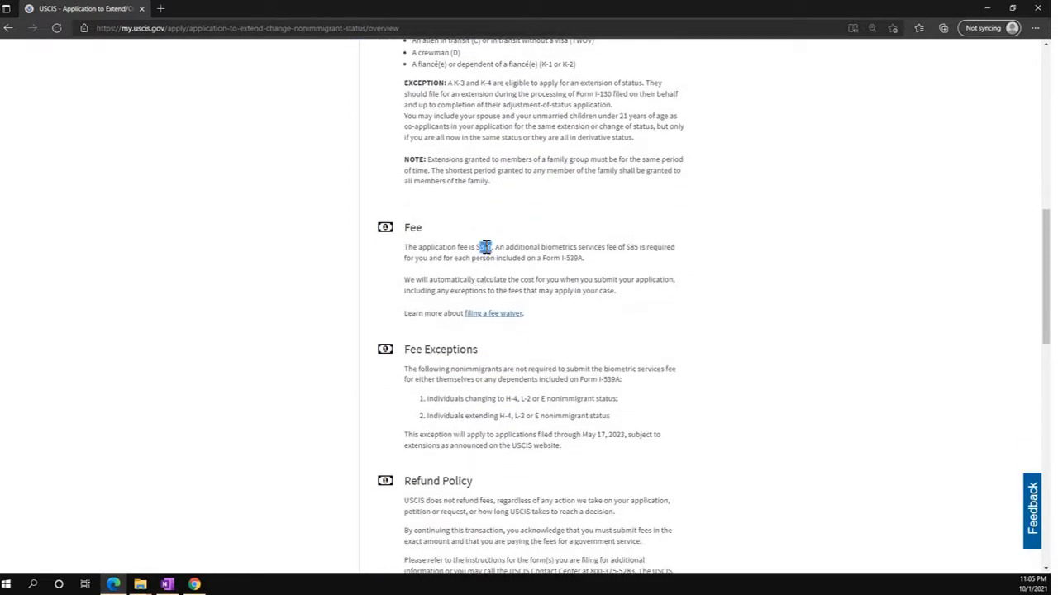
{"action": "scroll", "coordinate": [513, 351], "scroll_direction": "down", "scroll_amount": 2}
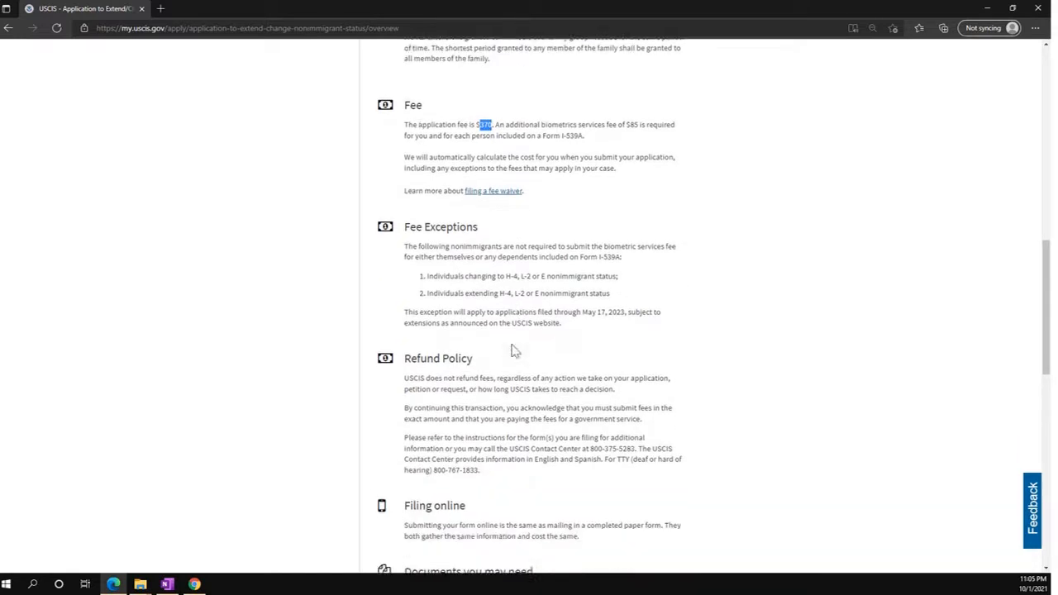
{"action": "scroll", "coordinate": [512, 351], "scroll_direction": "down", "scroll_amount": 2}
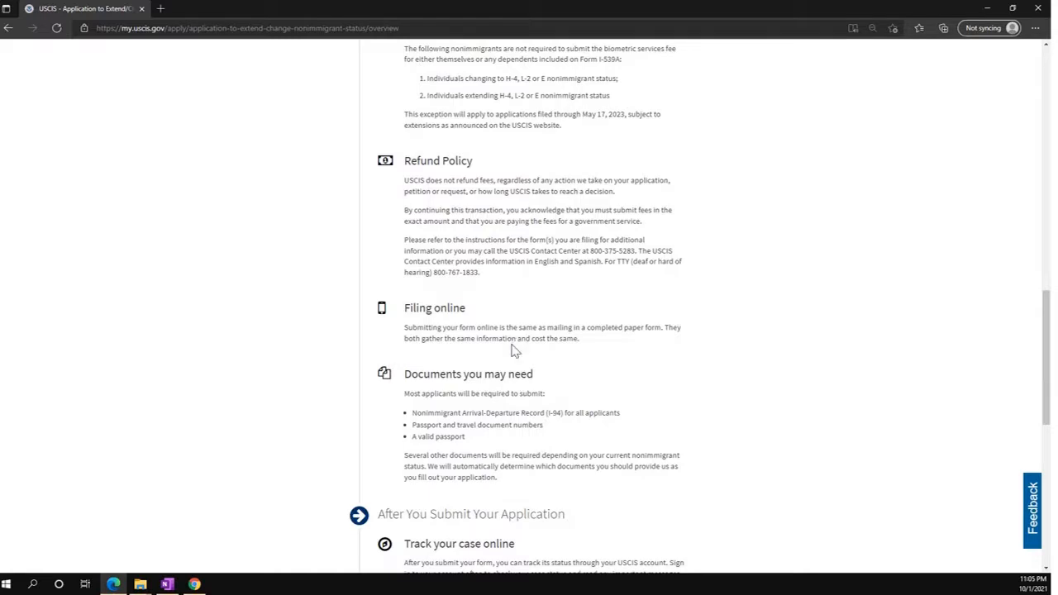
{"action": "scroll", "coordinate": [513, 350], "scroll_direction": "down", "scroll_amount": 1}
{"action": "scroll", "coordinate": [512, 351], "scroll_direction": "down", "scroll_amount": 1}
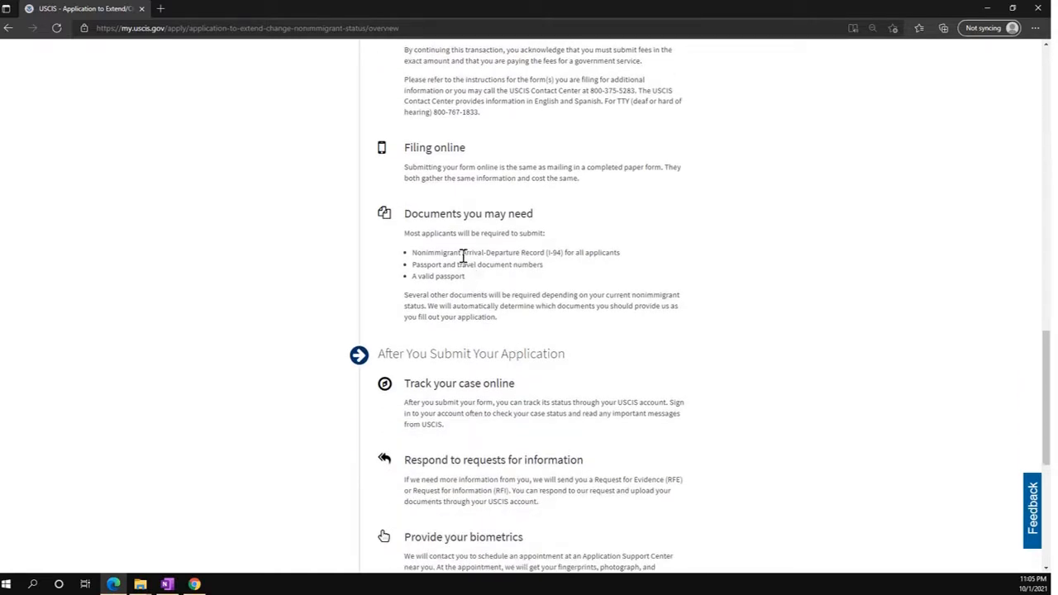
{"action": "left_click_drag", "start_coordinate": [453, 253], "coordinate": [552, 252]}
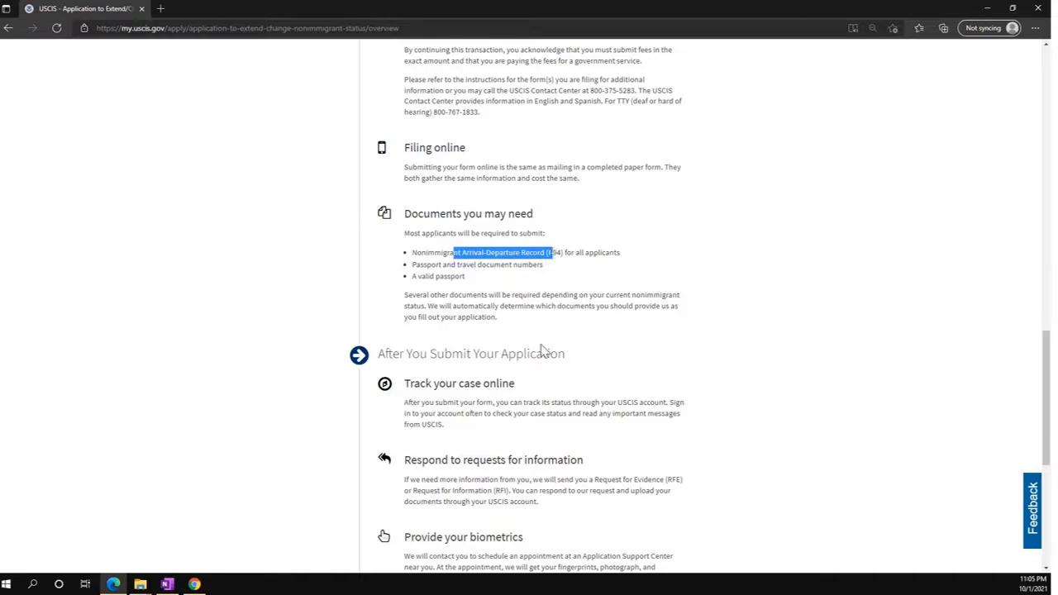
{"action": "scroll", "coordinate": [541, 350], "scroll_direction": "down", "scroll_amount": 2}
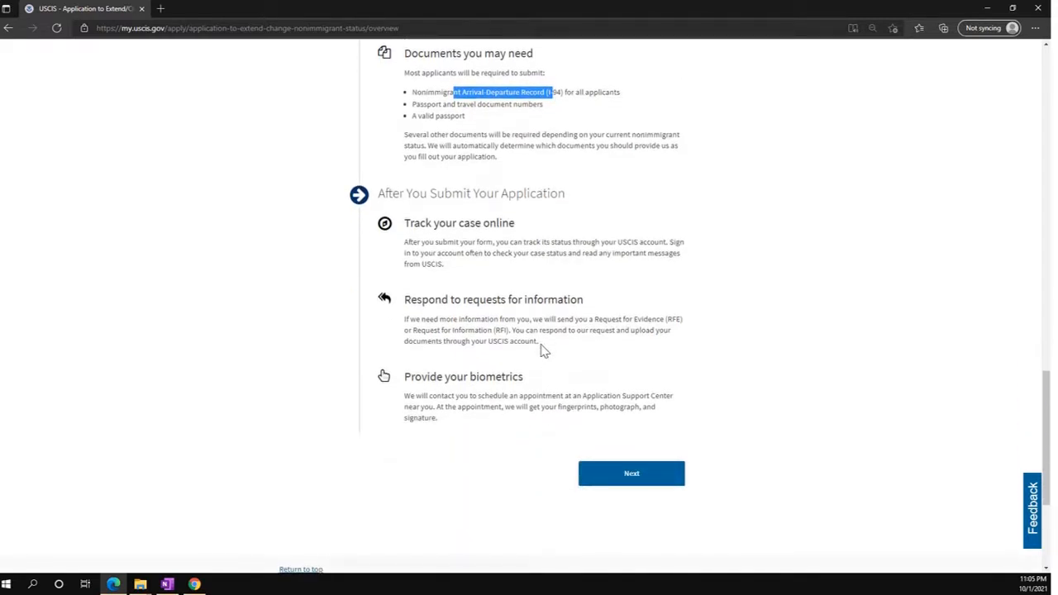
Continue past the overview and start the I-539 application.
{"action": "left_click", "coordinate": [628, 472]}
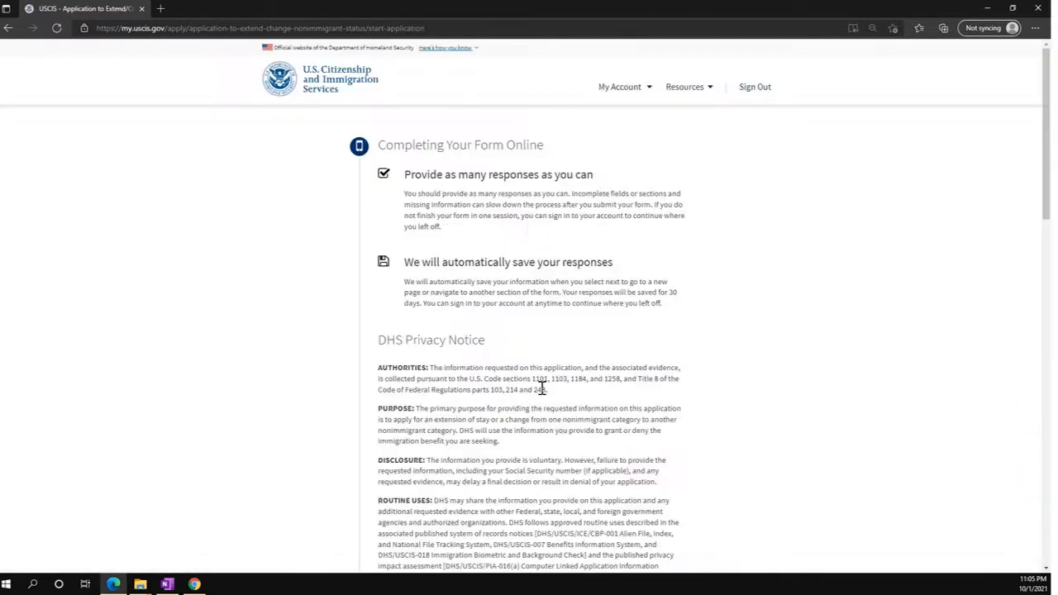
{"action": "scroll", "coordinate": [541, 388], "scroll_direction": "down", "scroll_amount": 9}
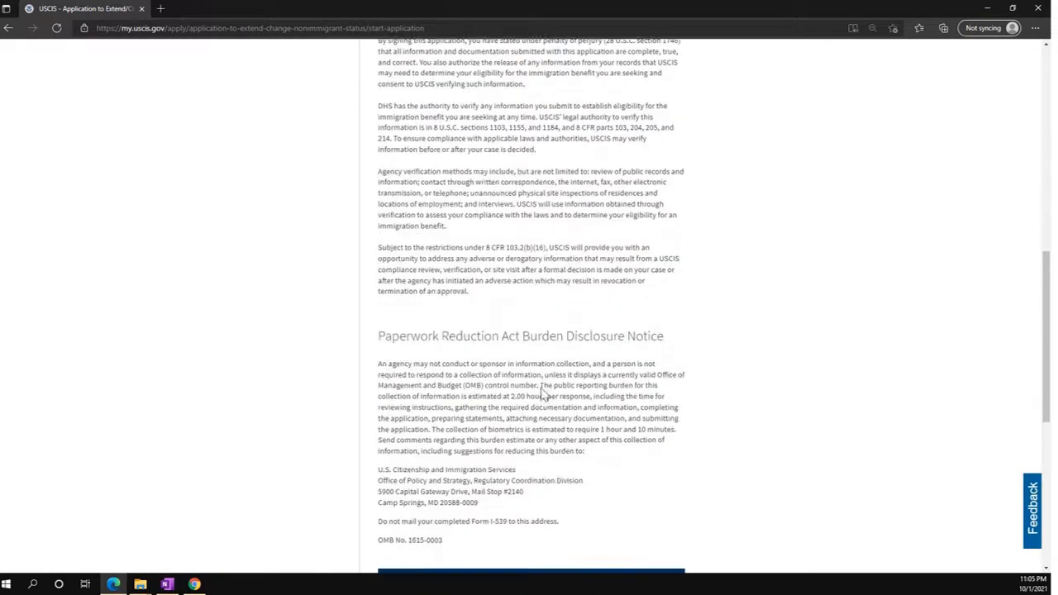
{"action": "scroll", "coordinate": [541, 393], "scroll_direction": "down", "scroll_amount": 3}
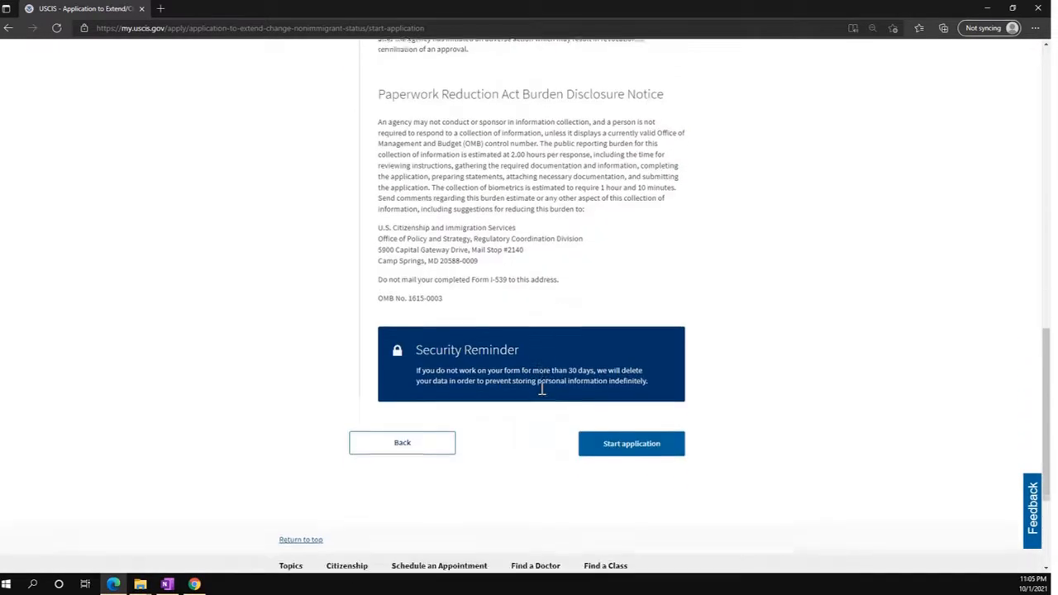
{"action": "left_click", "coordinate": [630, 440]}
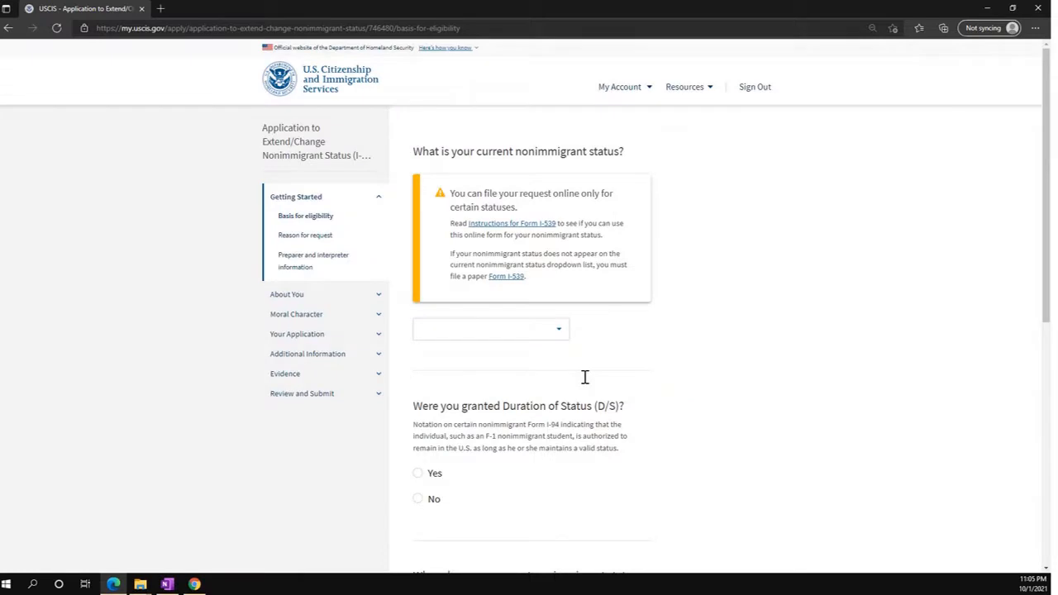
Set current status to H4, answer No to Duration of Status, with expiry 10/05/2021.
{"action": "left_click", "coordinate": [516, 329]}
{"action": "type", "text": "h4"}
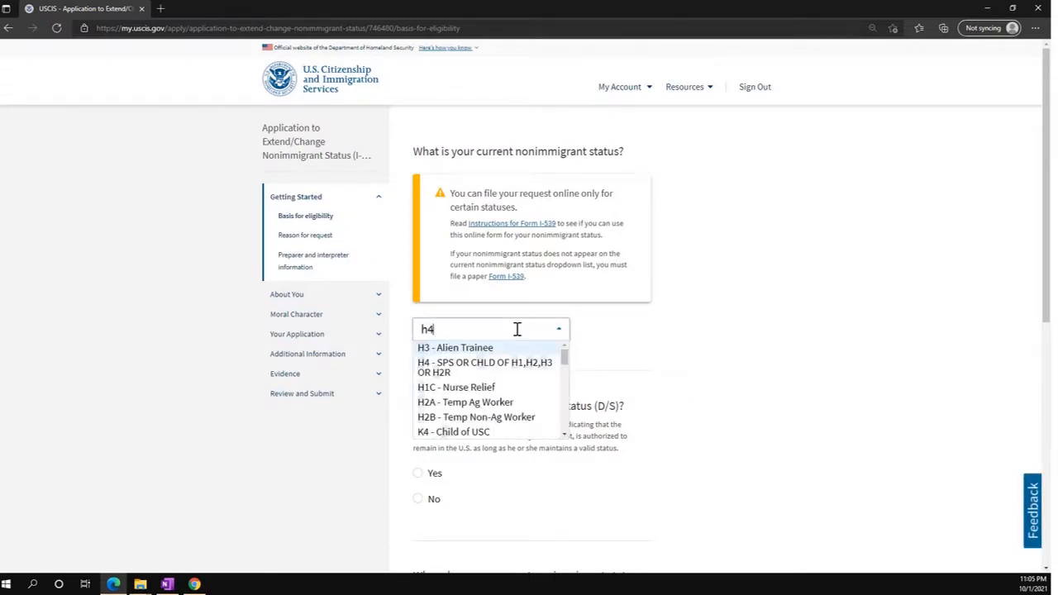
{"action": "left_click", "coordinate": [495, 351]}
{"action": "scroll", "coordinate": [644, 419], "scroll_direction": "down", "scroll_amount": 1}
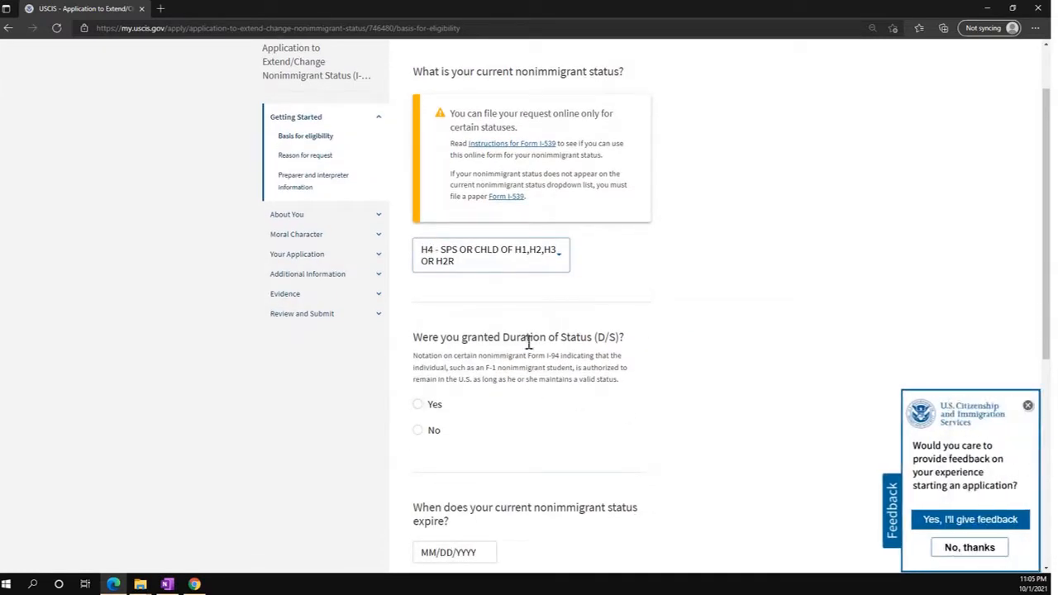
{"action": "left_click", "coordinate": [422, 430]}
{"action": "scroll", "coordinate": [459, 447], "scroll_direction": "down", "scroll_amount": 2}
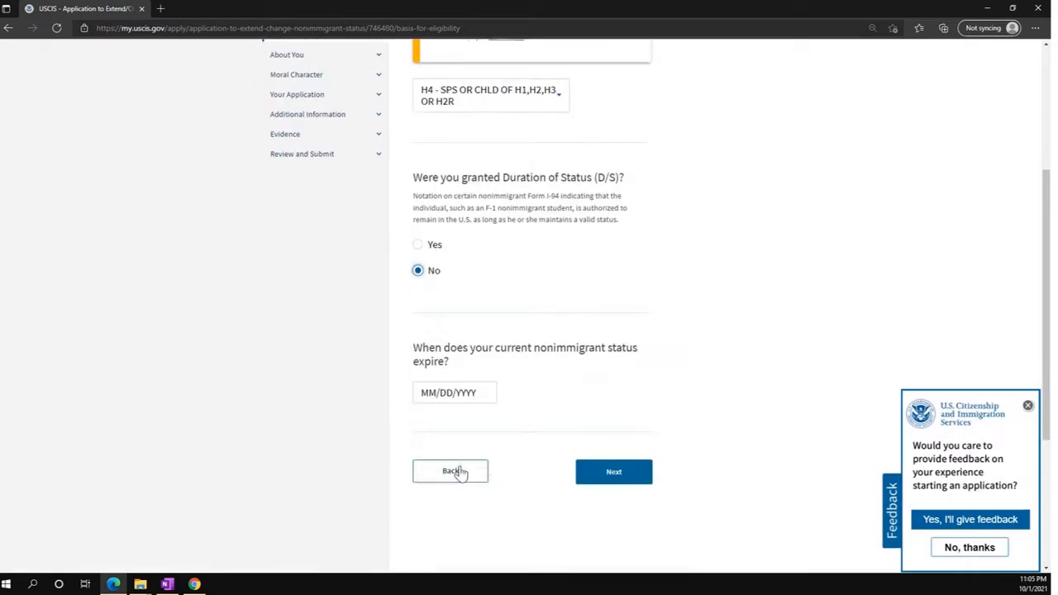
{"action": "left_click", "coordinate": [450, 395]}
{"action": "type", "text": "10/"}
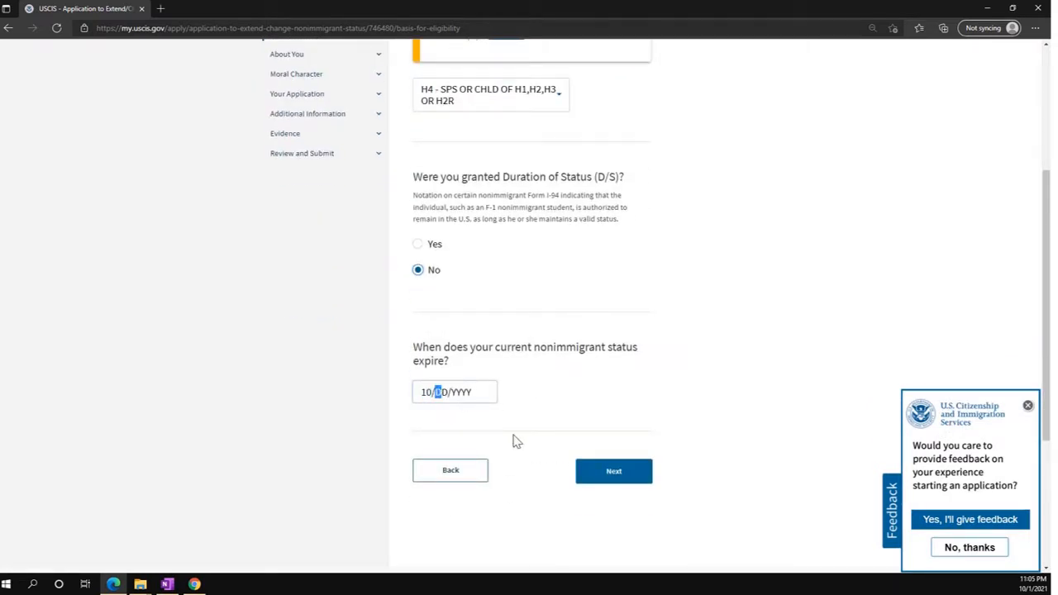
{"action": "type", "text": "05/2021"}
{"action": "left_click", "coordinate": [612, 471]}
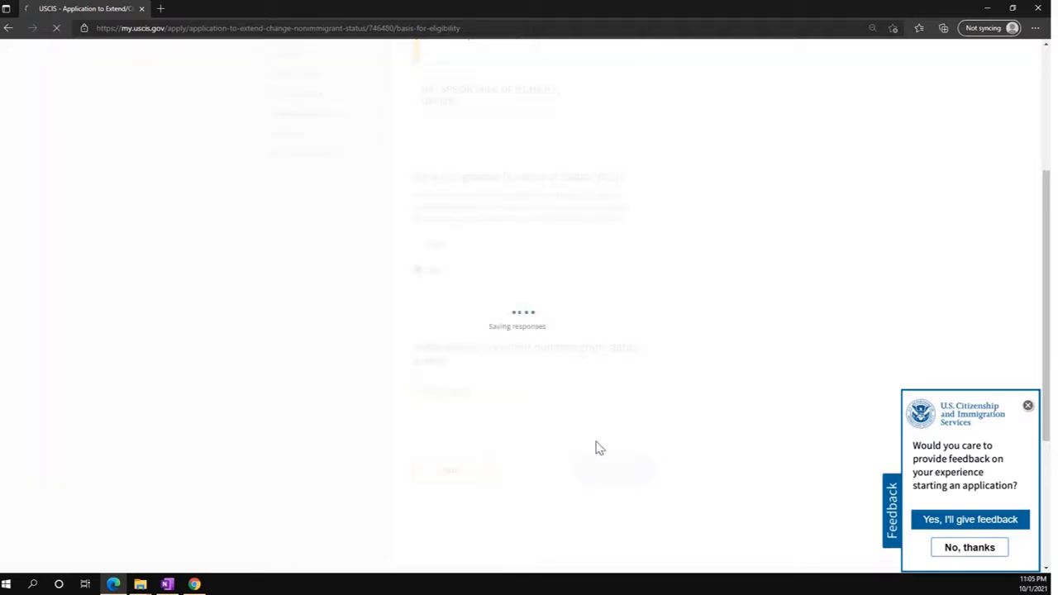
Request an extension of stay until 09/30/2024, then answer No to receiving assistance.
{"action": "key", "text": "ctrl+minus"}
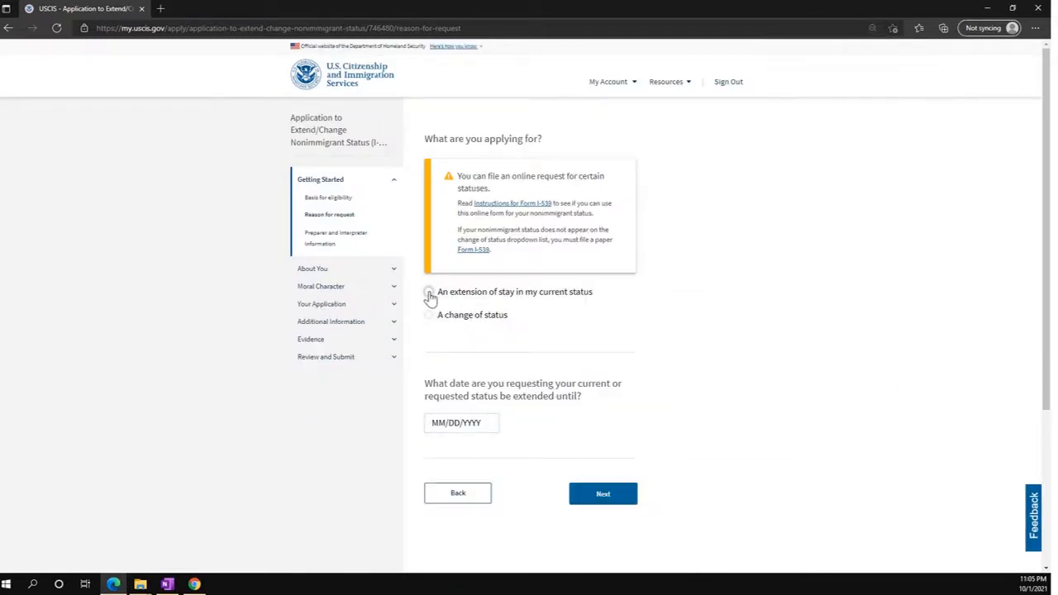
{"action": "left_click", "coordinate": [429, 291]}
{"action": "scroll", "coordinate": [468, 371], "scroll_direction": "down", "scroll_amount": 1}
{"action": "left_click", "coordinate": [442, 341]}
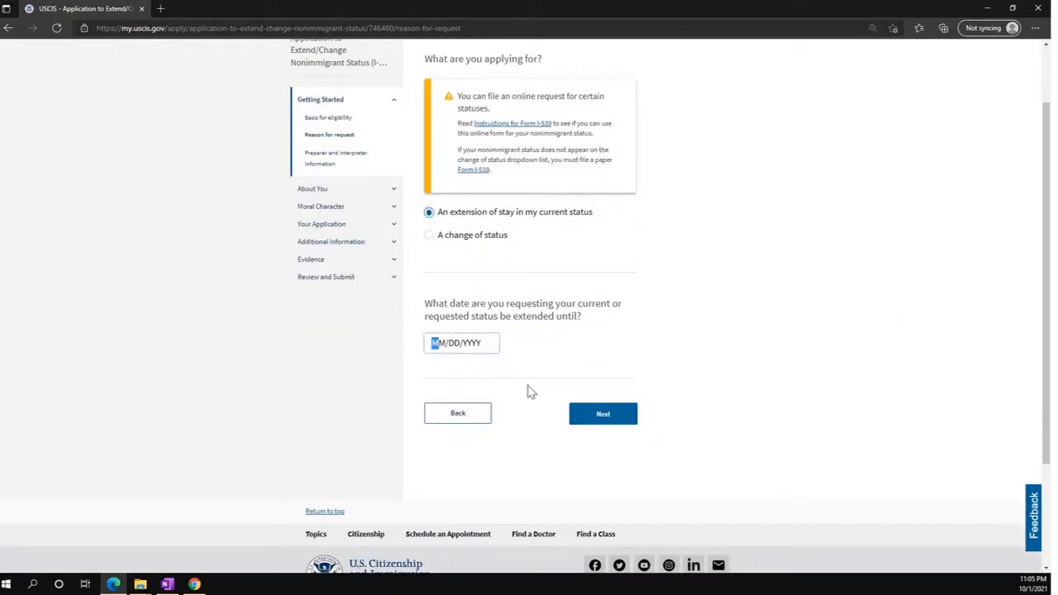
{"action": "type", "text": "09"}
{"action": "type", "text": "30"}
{"action": "type", "text": "201"}
{"action": "type", "text": "1"}
{"action": "left_click", "coordinate": [605, 420]}
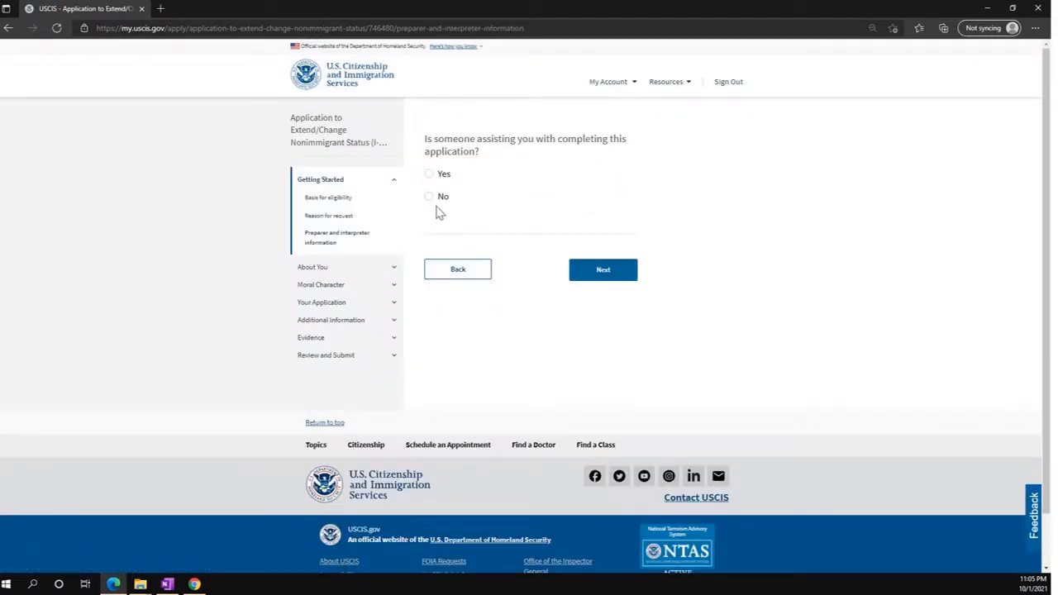
{"action": "left_click", "coordinate": [439, 206]}
Fill the legal name fields from the saved account information and save them.
{"action": "left_click", "coordinate": [616, 274]}
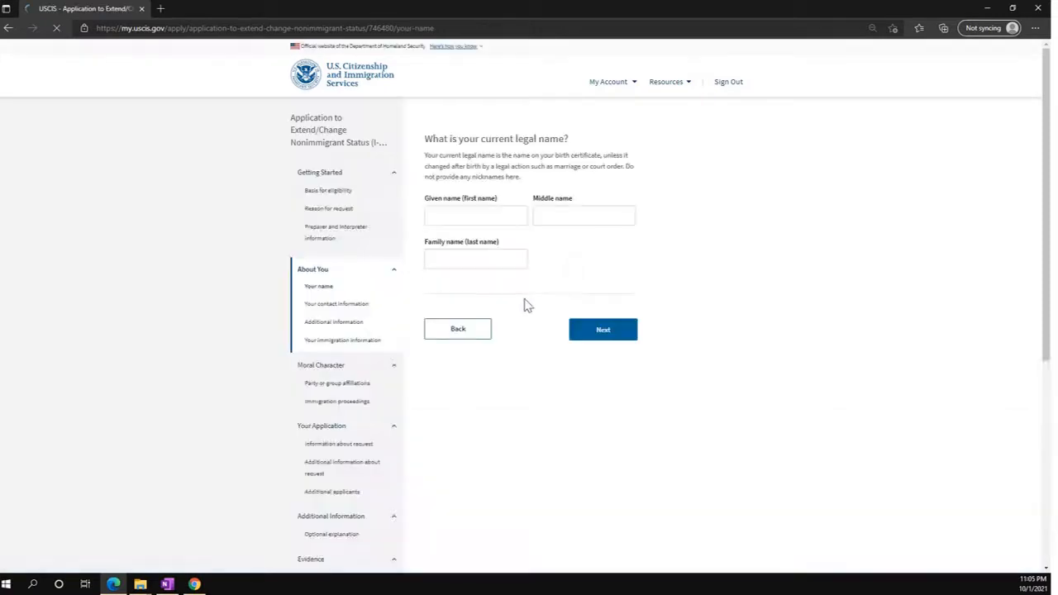
{"action": "left_click", "coordinate": [457, 214]}
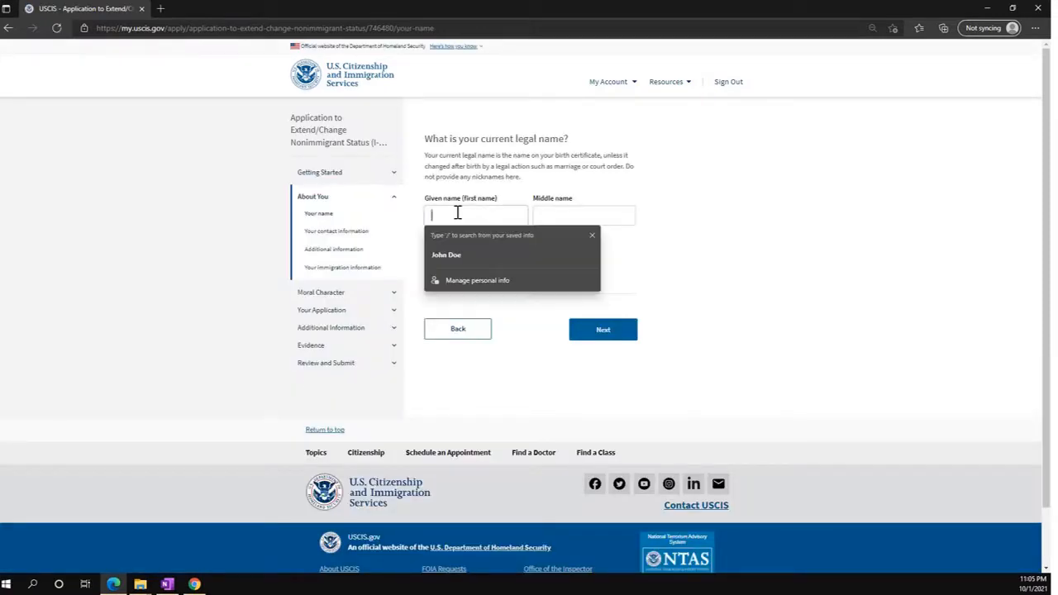
{"action": "left_click", "coordinate": [481, 254]}
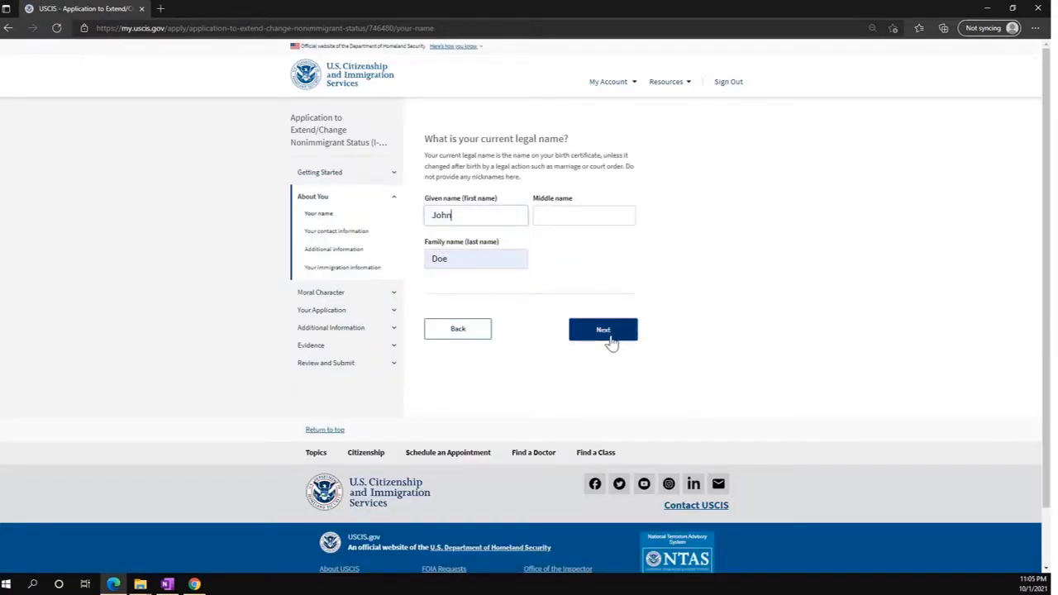
{"action": "left_click", "coordinate": [609, 330]}
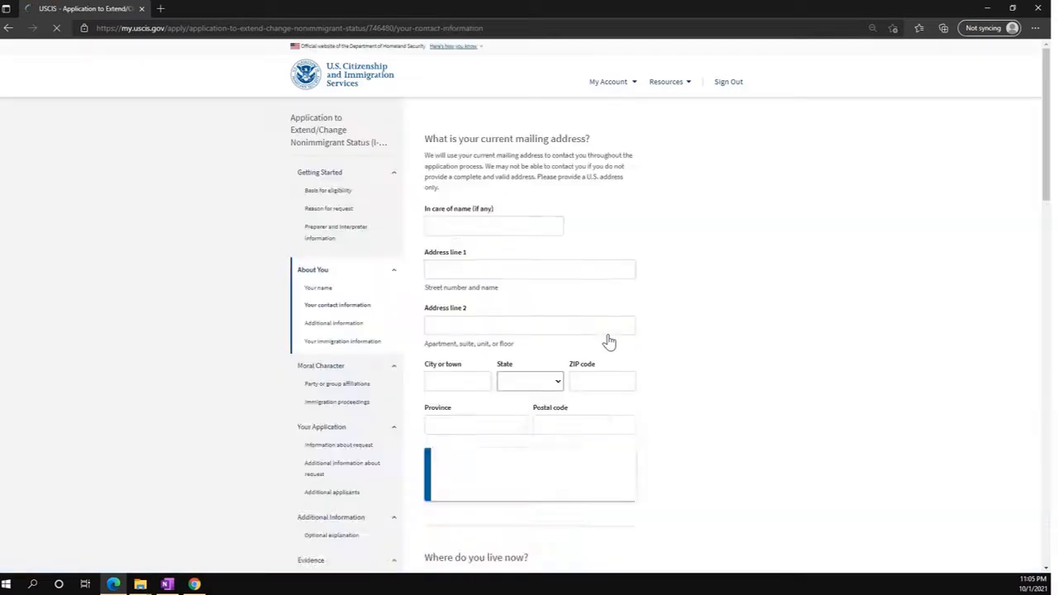
Enter the U.S. mailing address in Illinois and mark it as the home address.
{"action": "left_click", "coordinate": [504, 269]}
{"action": "type", "text": "123"}
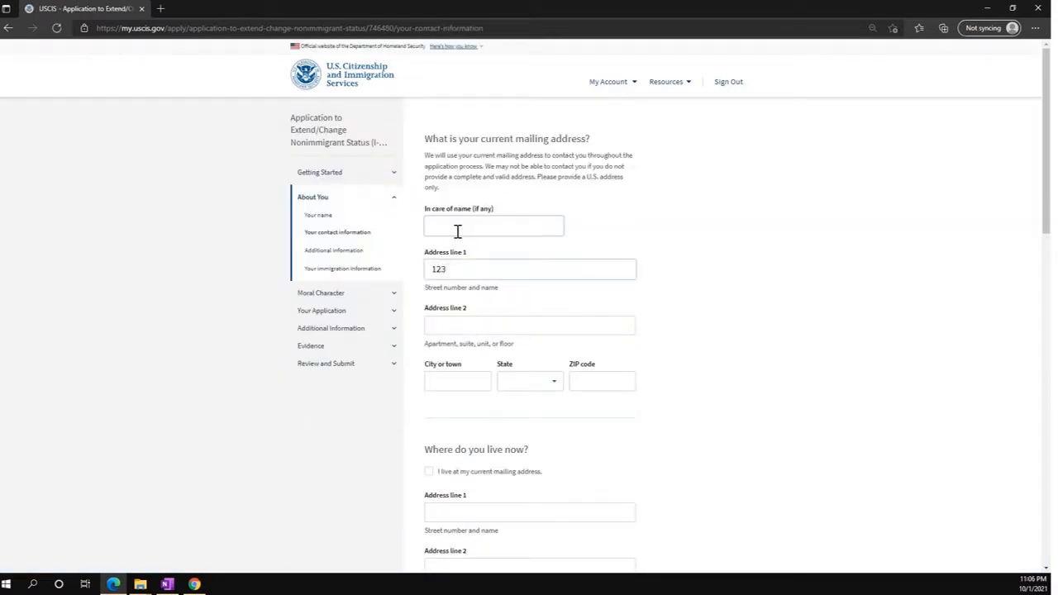
{"action": "type", "text": " Main Road"}
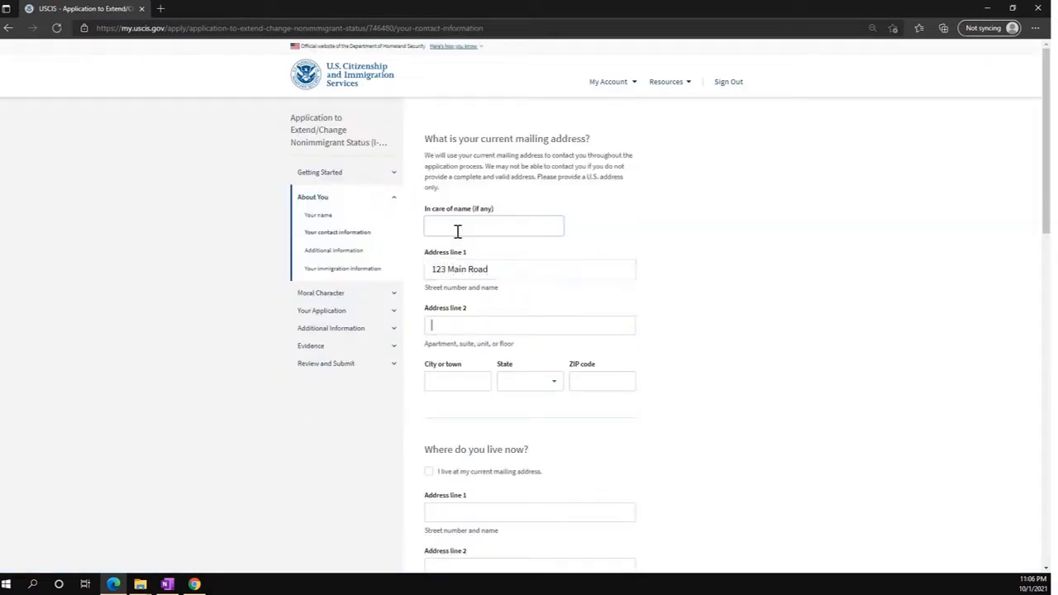
{"action": "key", "text": "Tab"}
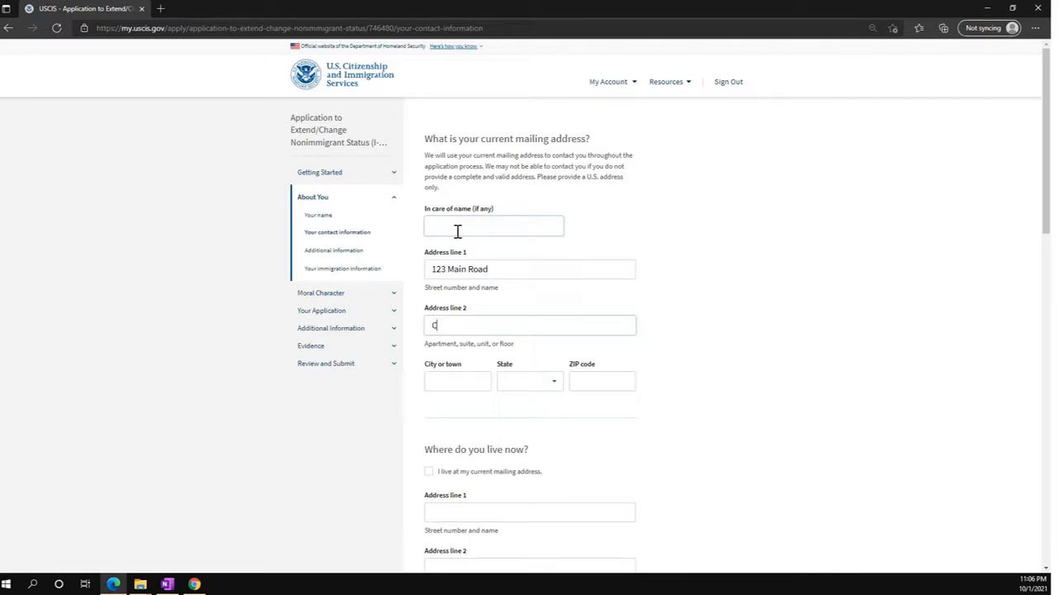
{"action": "key", "text": "Tab"}
{"action": "type", "text": "C"}
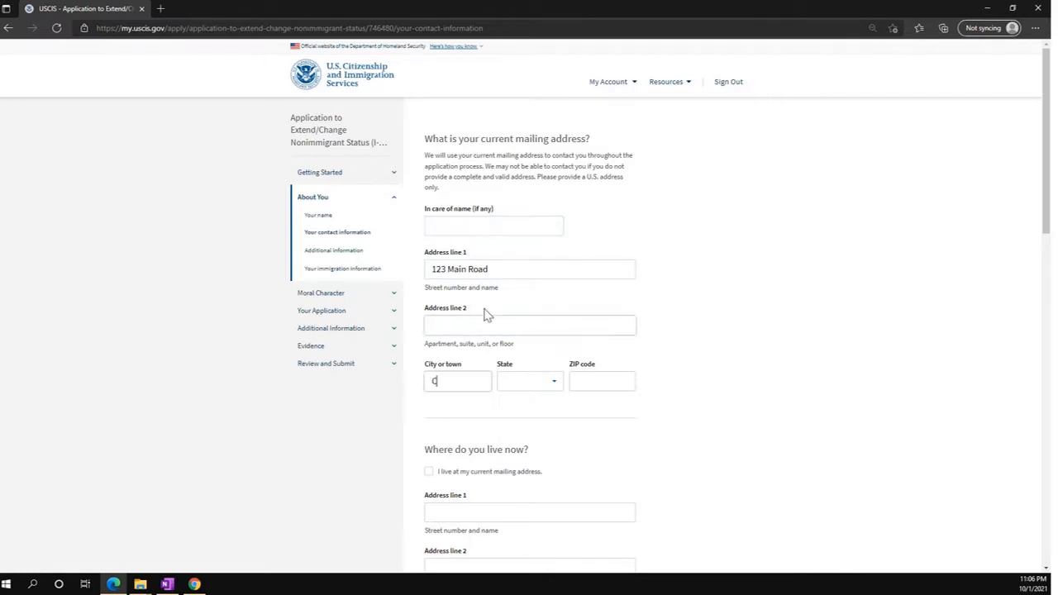
{"action": "type", "text": "hicago"}
{"action": "key", "text": "Tab"}
{"action": "type", "text": "IL"}
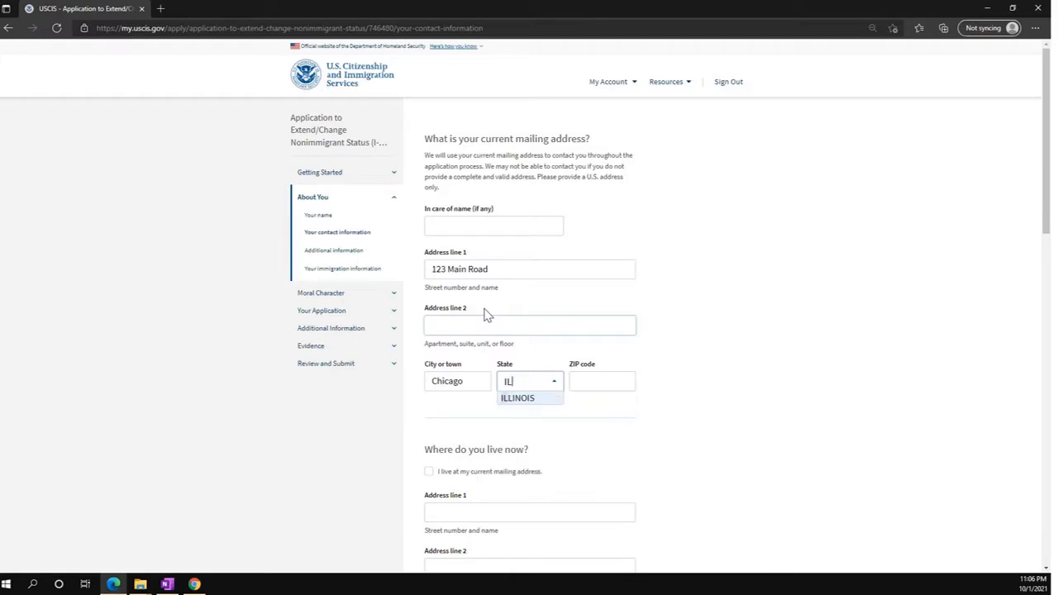
{"action": "key", "text": "Tab"}
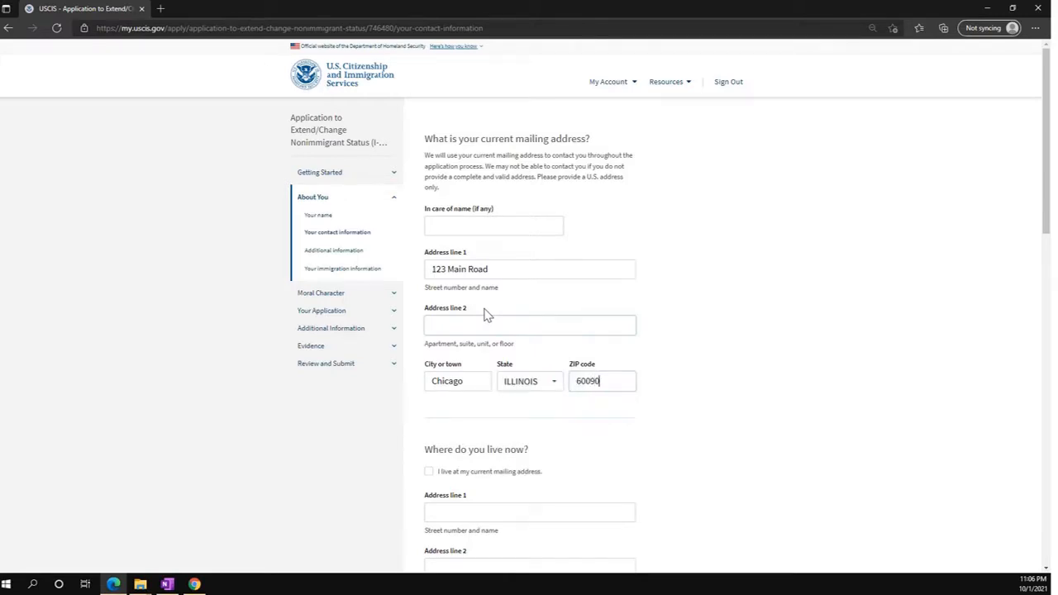
{"action": "scroll", "coordinate": [487, 372], "scroll_direction": "down", "scroll_amount": 3}
{"action": "left_click", "coordinate": [429, 231]}
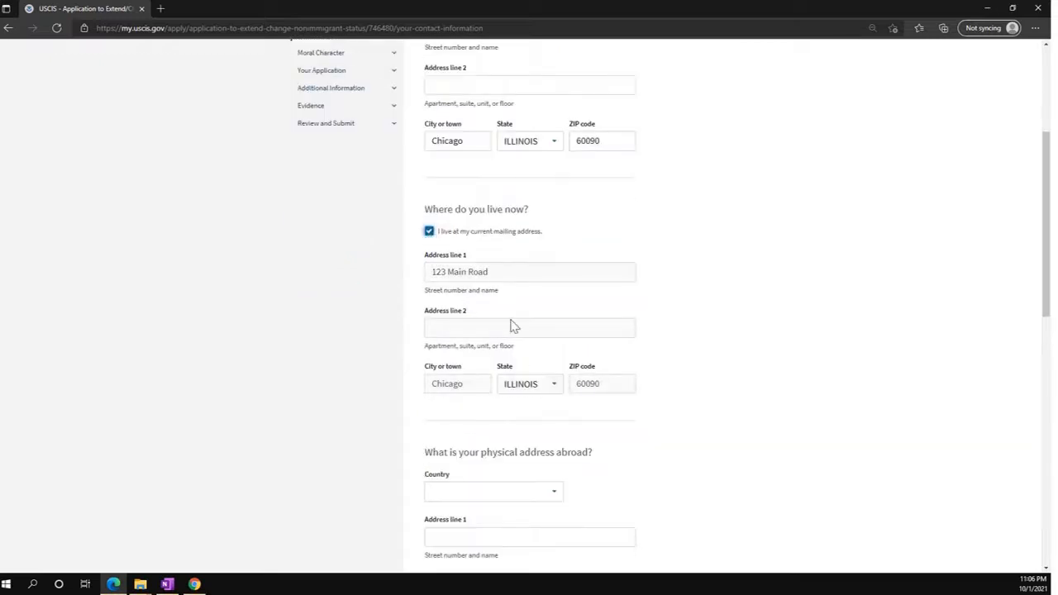
Enter an address abroad in India and the mobile number, reusing it as daytime number.
{"action": "scroll", "coordinate": [529, 338], "scroll_direction": "down", "scroll_amount": 1}
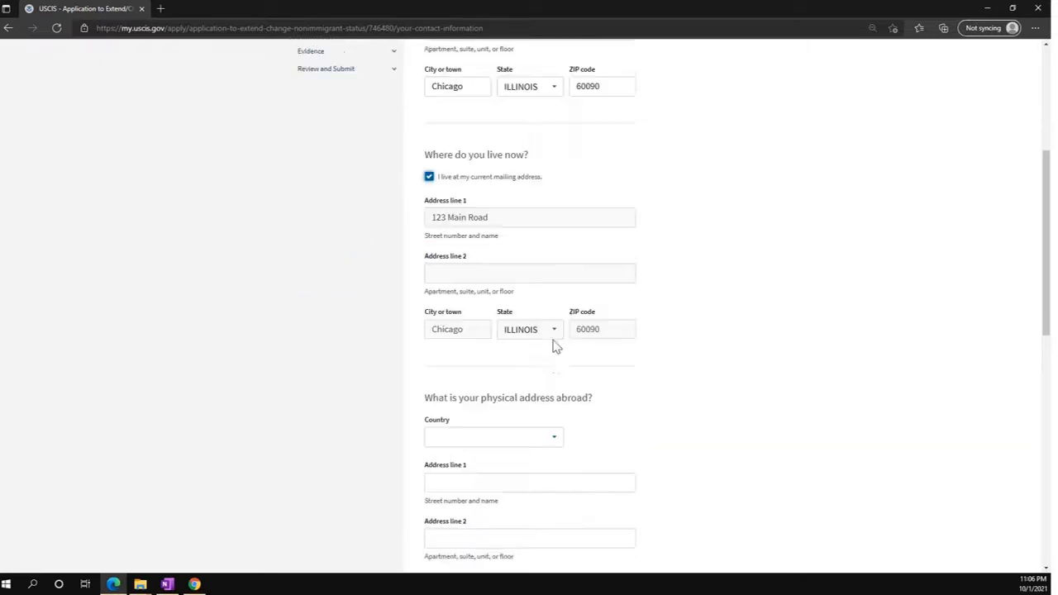
{"action": "left_click", "coordinate": [514, 417]}
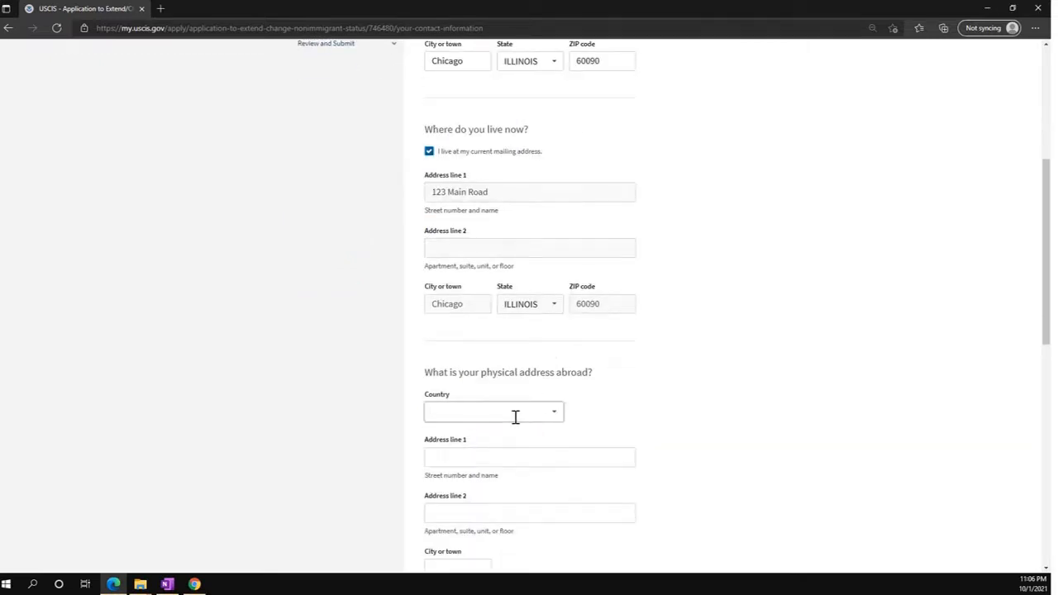
{"action": "type", "text": "ind"}
{"action": "left_click", "coordinate": [467, 429]}
{"action": "scroll", "coordinate": [468, 436], "scroll_direction": "down", "scroll_amount": 1}
{"action": "left_click", "coordinate": [445, 379]}
{"action": "type", "text": "Fla"}
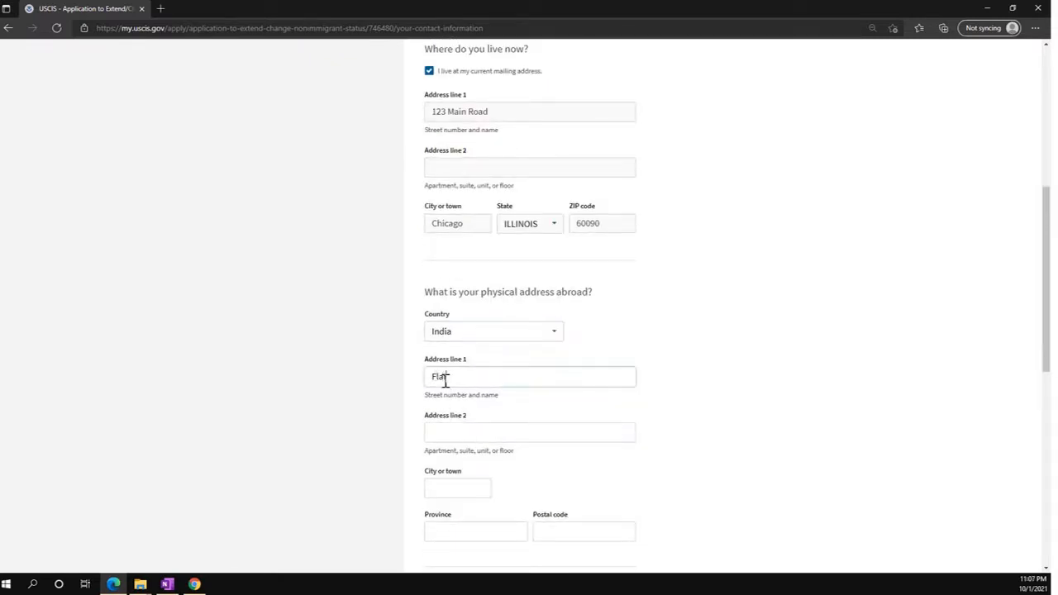
{"action": "type", "text": "t no 12"}
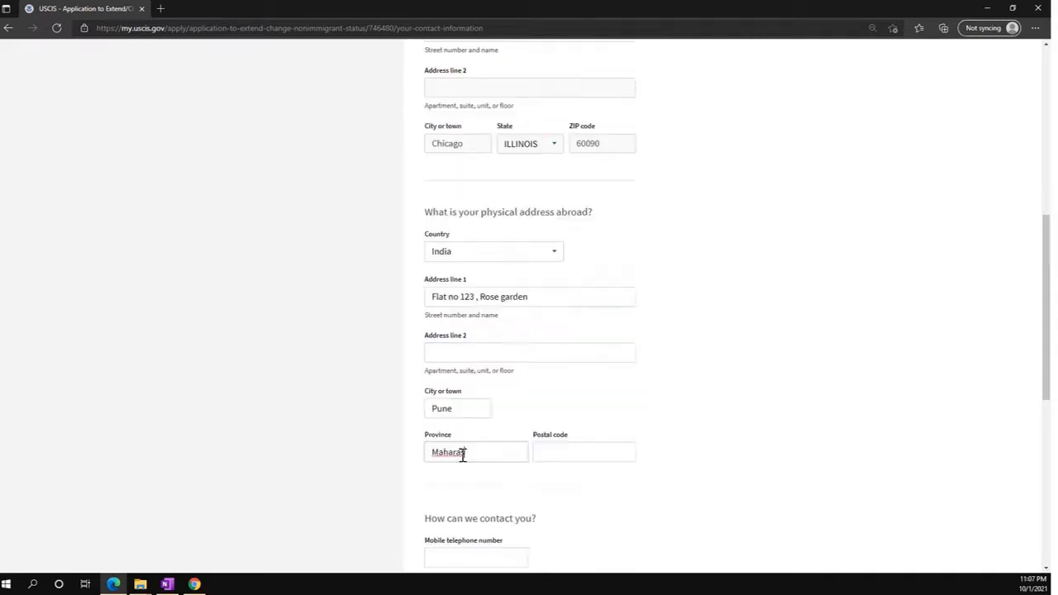
{"action": "type", "text": "htra"}
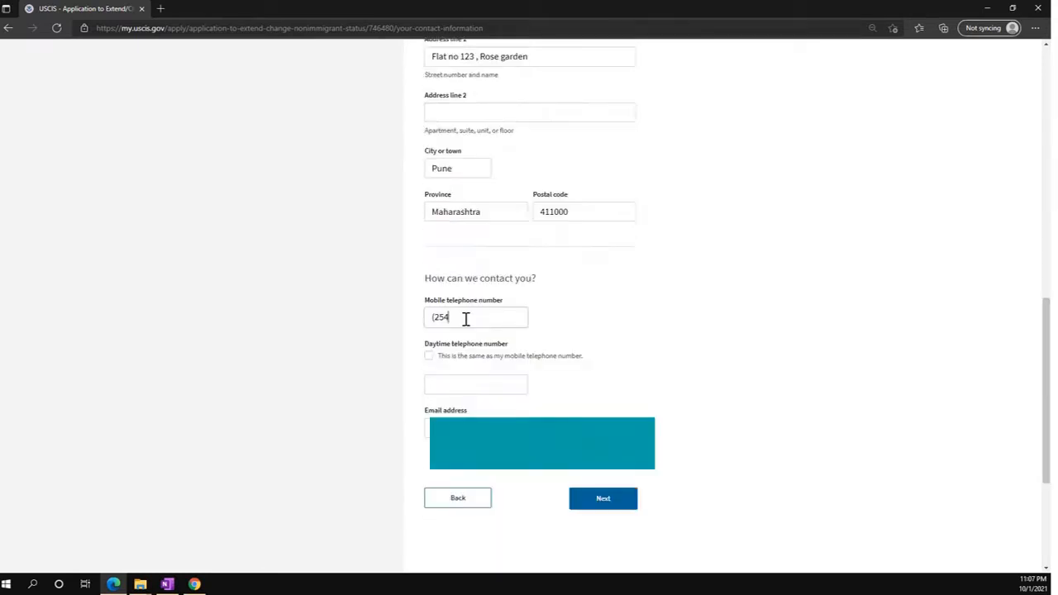
{"action": "type", "text": "4545"}
{"action": "key", "text": "Tab"}
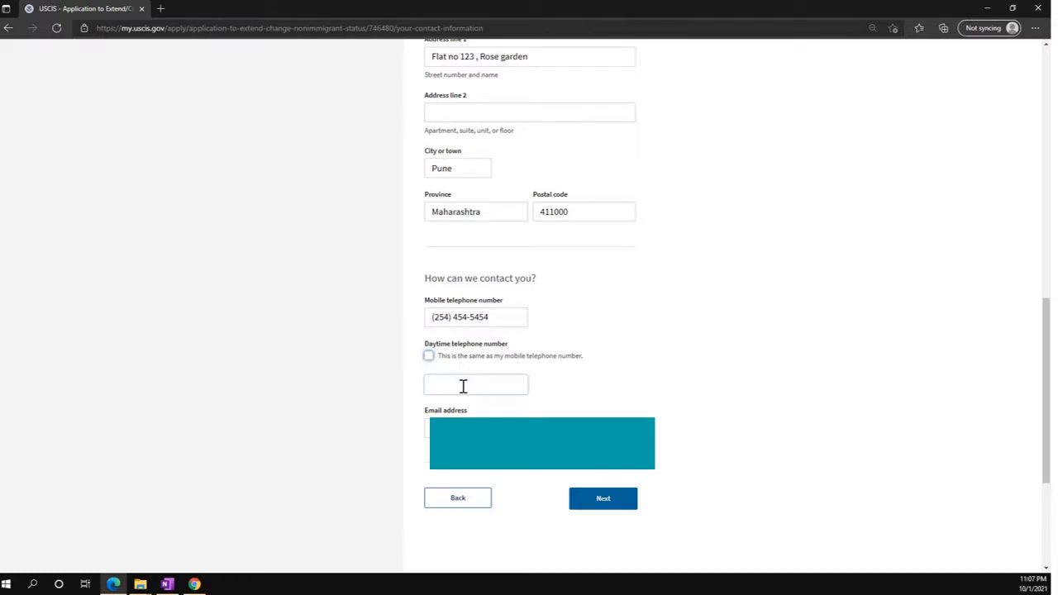
{"action": "left_click", "coordinate": [428, 356]}
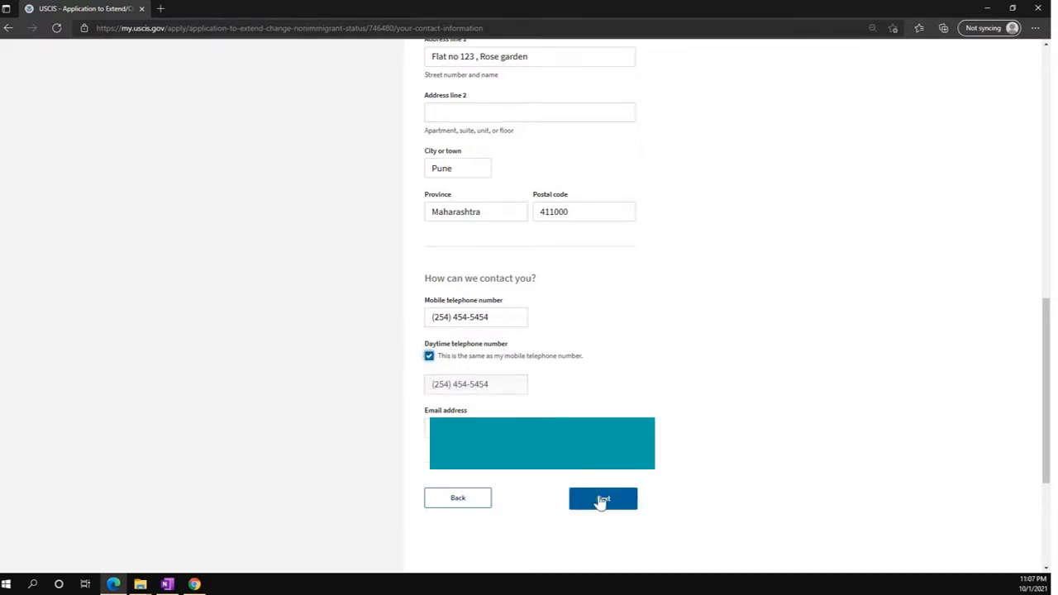
{"action": "left_click", "coordinate": [603, 500]}
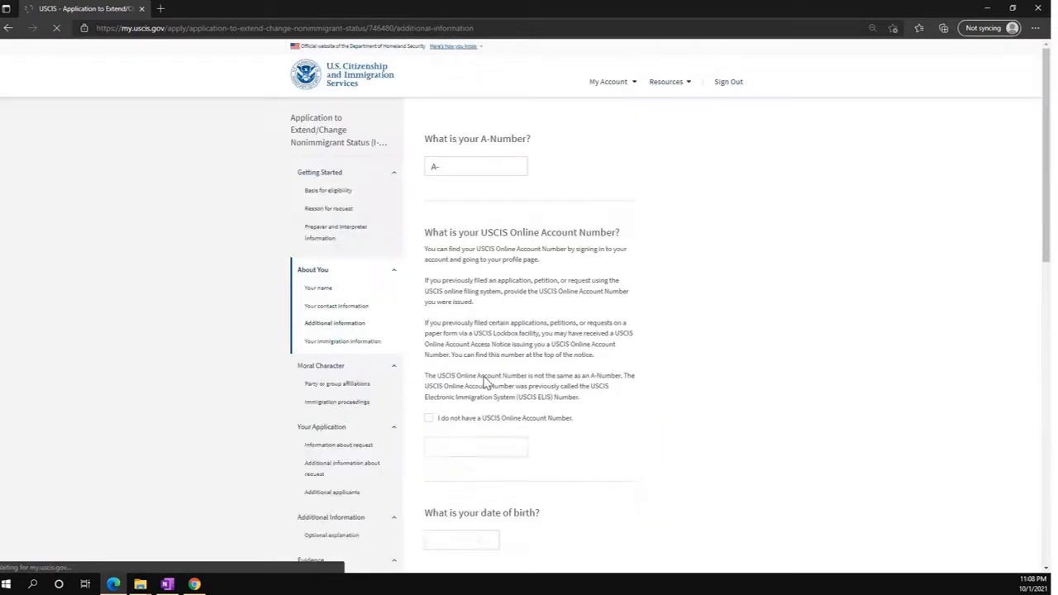
{"action": "scroll", "coordinate": [470, 423], "scroll_direction": "down", "scroll_amount": 1}
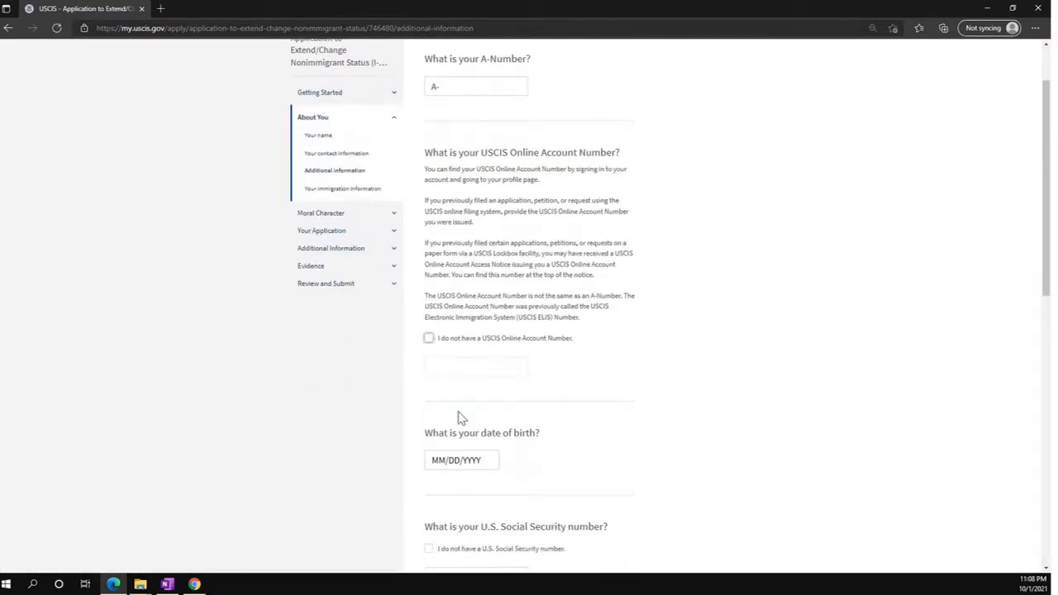
{"action": "left_click", "coordinate": [429, 338]}
{"action": "scroll", "coordinate": [480, 423], "scroll_direction": "down", "scroll_amount": 1}
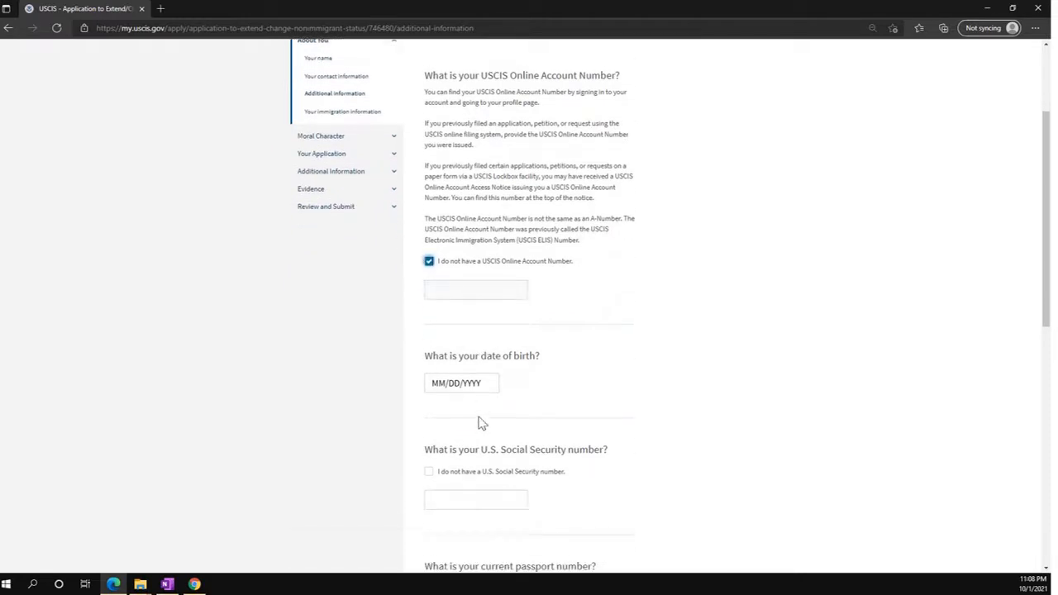
{"action": "left_click", "coordinate": [436, 379]}
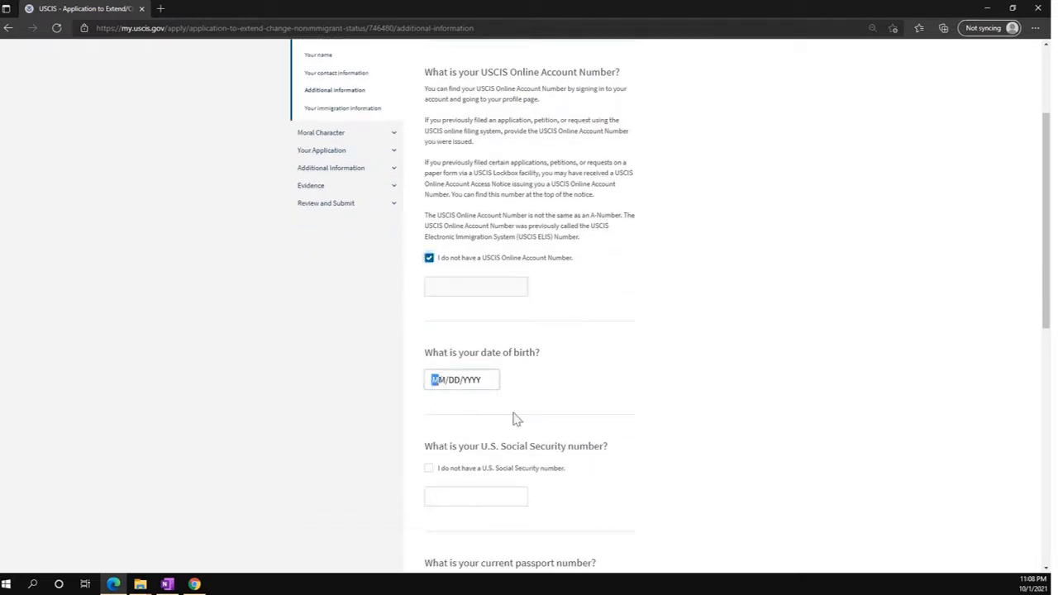
{"action": "type", "text": "09/01/1985"}
{"action": "scroll", "coordinate": [487, 433], "scroll_direction": "down", "scroll_amount": 1}
{"action": "key", "text": "Tab"}
{"action": "key", "text": "Tab"}
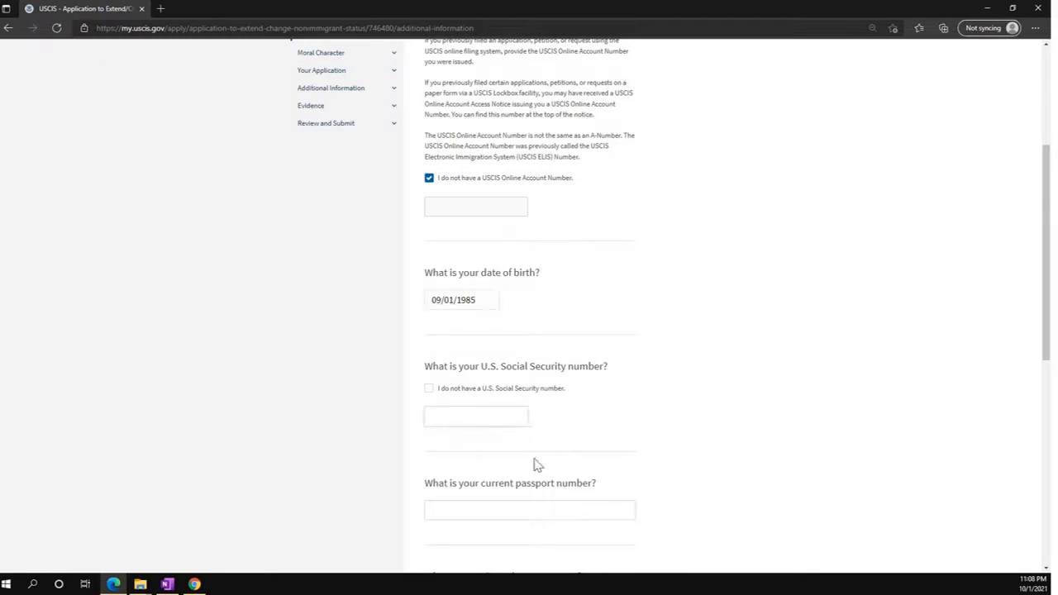
Enter the passport number, India as issuing country, and the passport expiry date, then save.
{"action": "scroll", "coordinate": [557, 458], "scroll_direction": "down", "scroll_amount": 1}
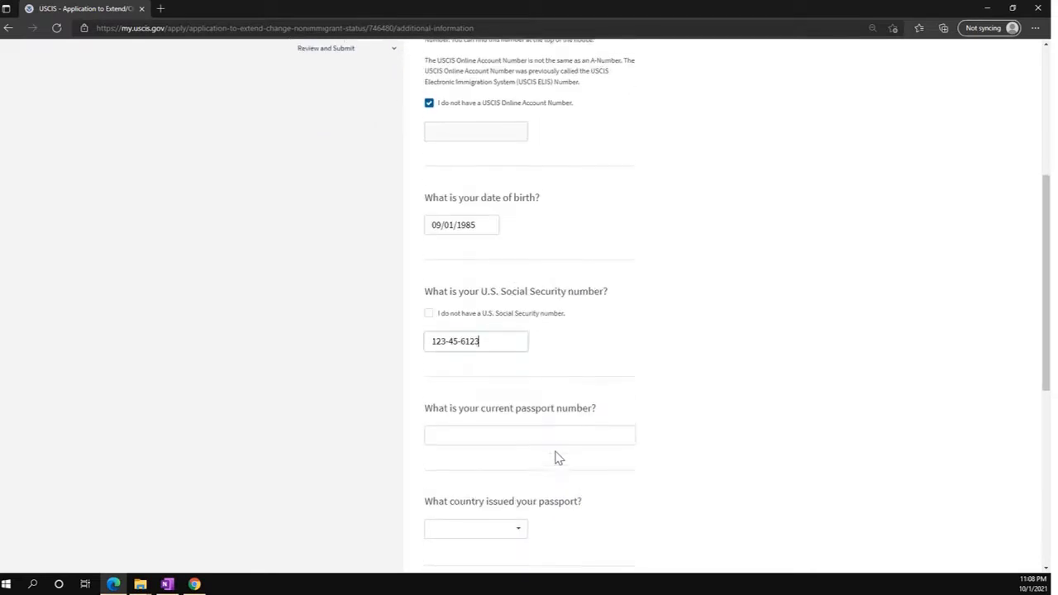
{"action": "left_click", "coordinate": [477, 434]}
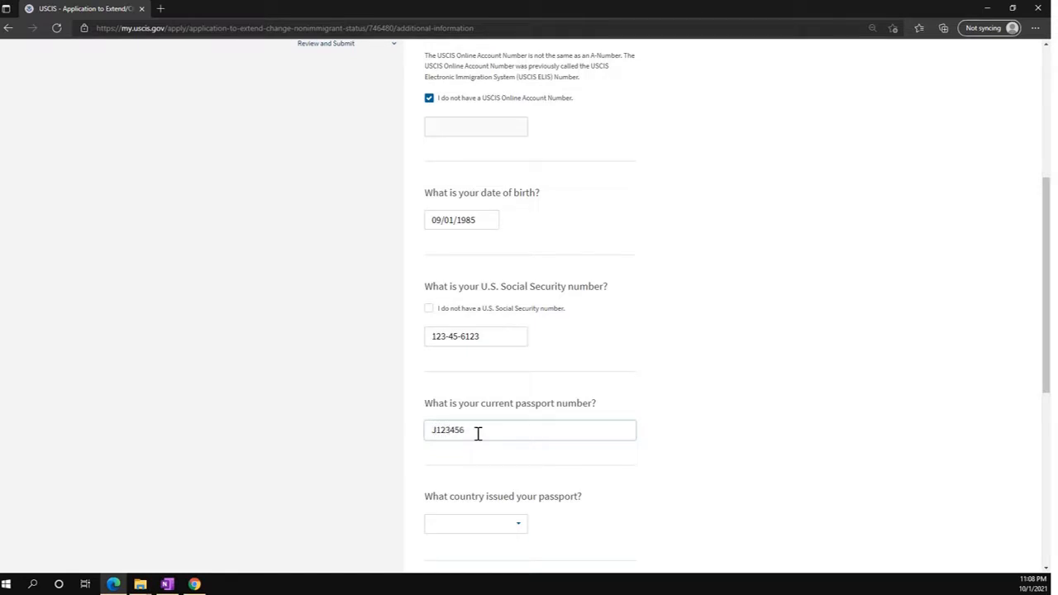
{"action": "type", "text": "J12345678"}
{"action": "scroll", "coordinate": [496, 434], "scroll_direction": "down", "scroll_amount": 1}
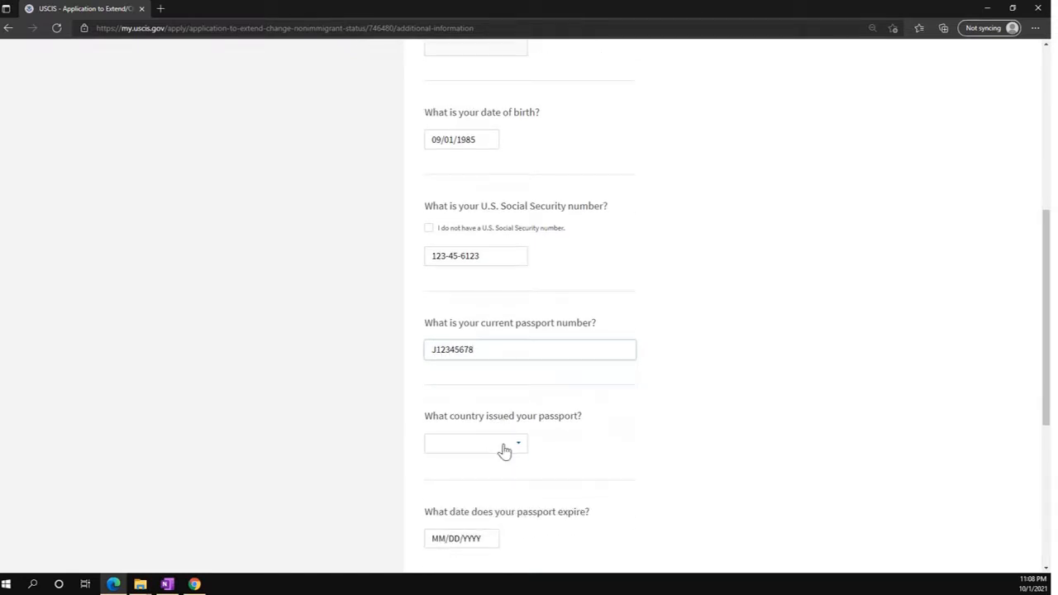
{"action": "left_click", "coordinate": [504, 444]}
{"action": "left_click", "coordinate": [520, 444]}
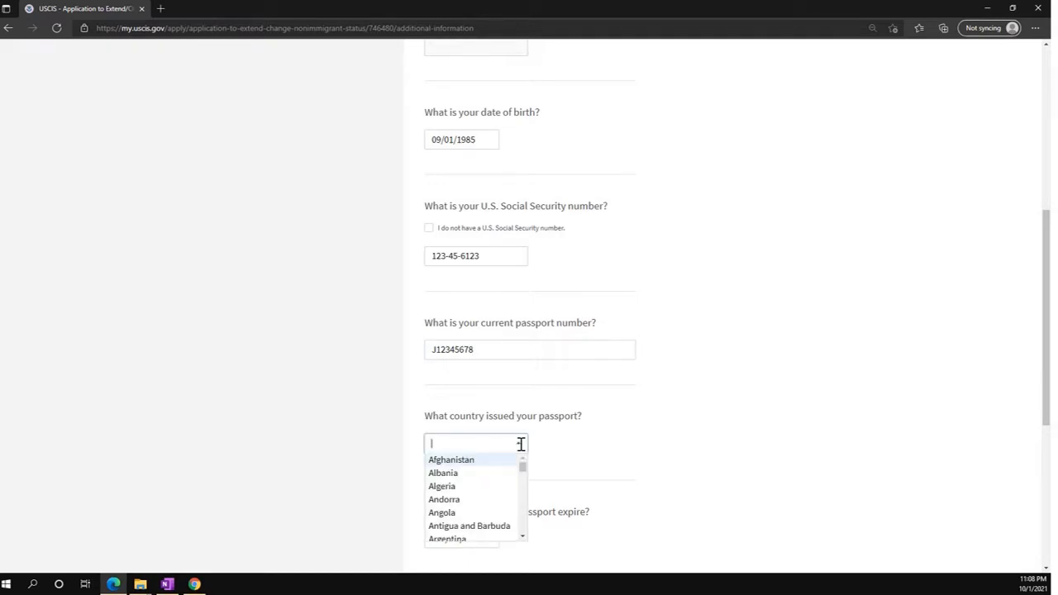
{"action": "type", "text": "c"}
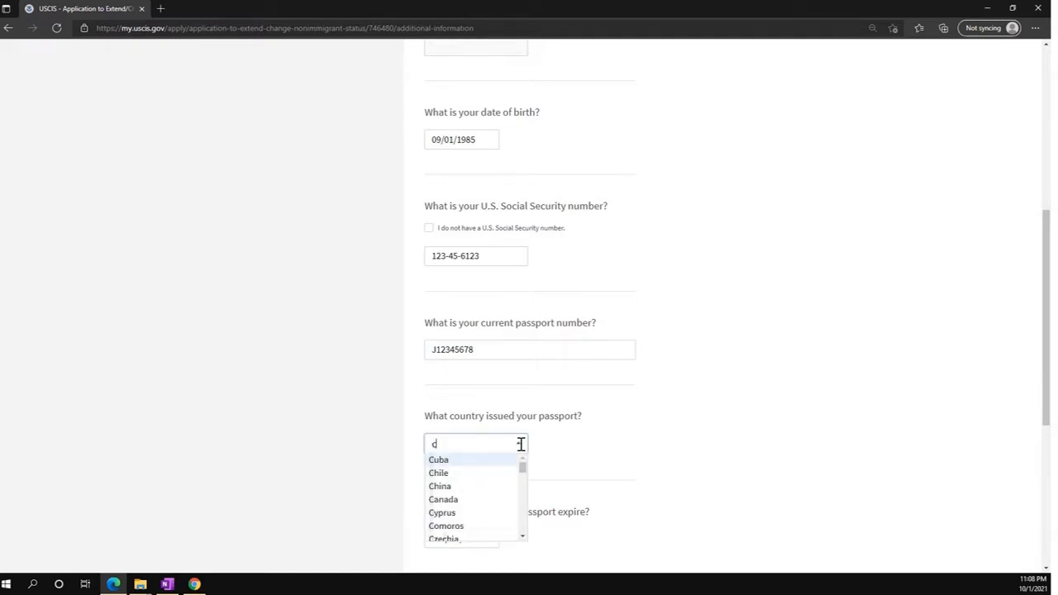
{"action": "key", "text": "BackSpace"}
{"action": "type", "text": "indi"}
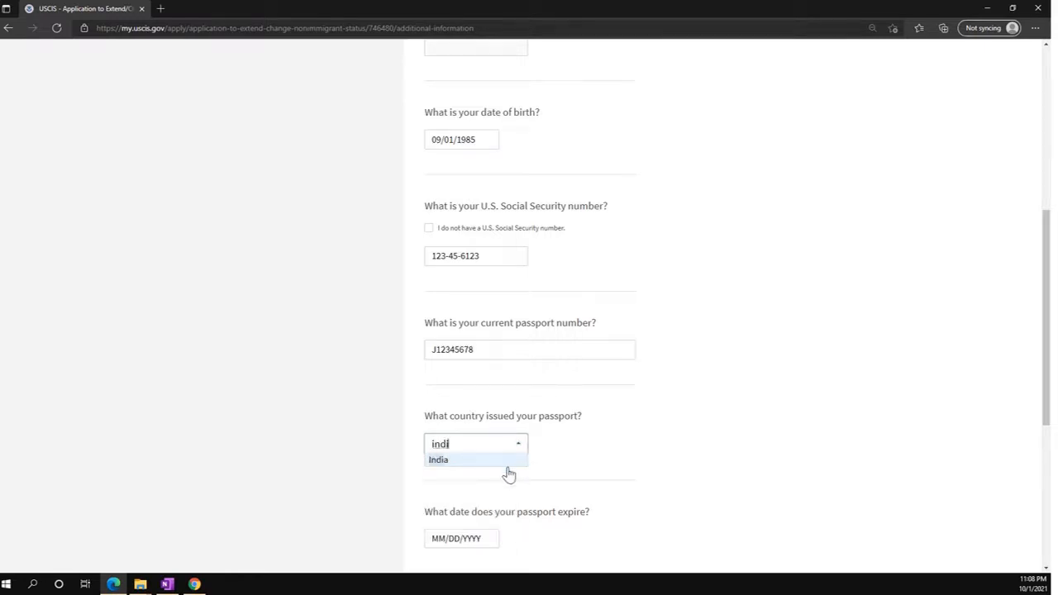
{"action": "left_click", "coordinate": [463, 460]}
{"action": "scroll", "coordinate": [496, 479], "scroll_direction": "down", "scroll_amount": 2}
{"action": "left_click", "coordinate": [438, 378]}
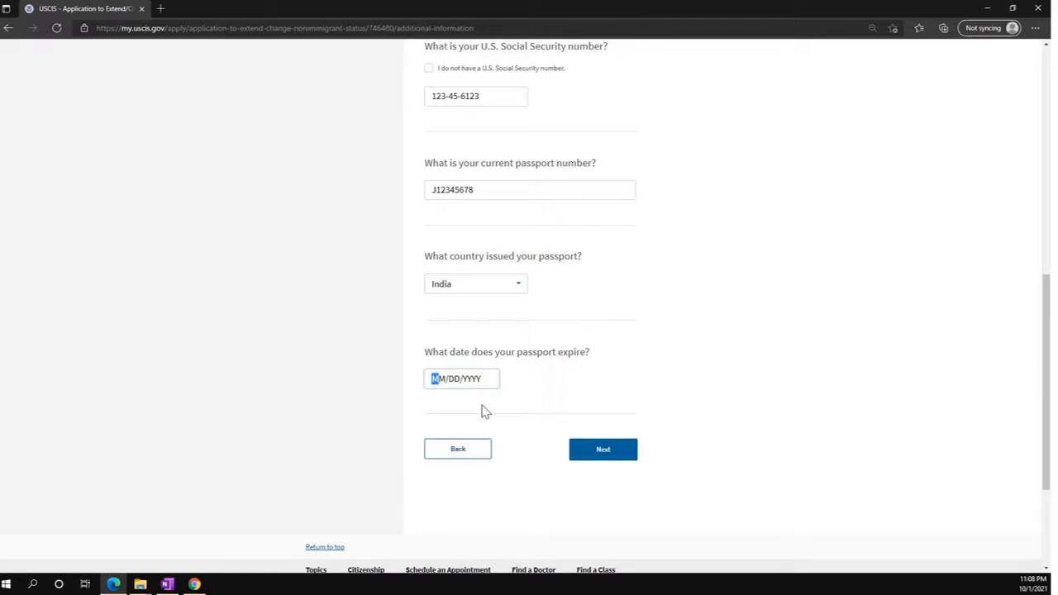
{"action": "type", "text": "10/05/2025"}
{"action": "left_click", "coordinate": [609, 456]}
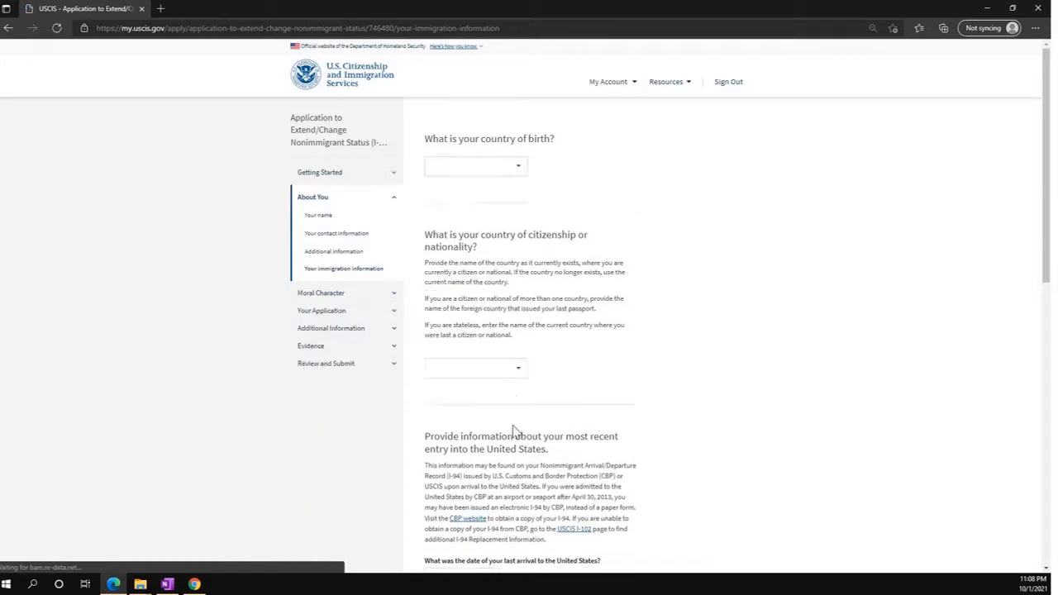
Set India as both the country of birth and country of citizenship.
{"action": "left_click", "coordinate": [498, 174]}
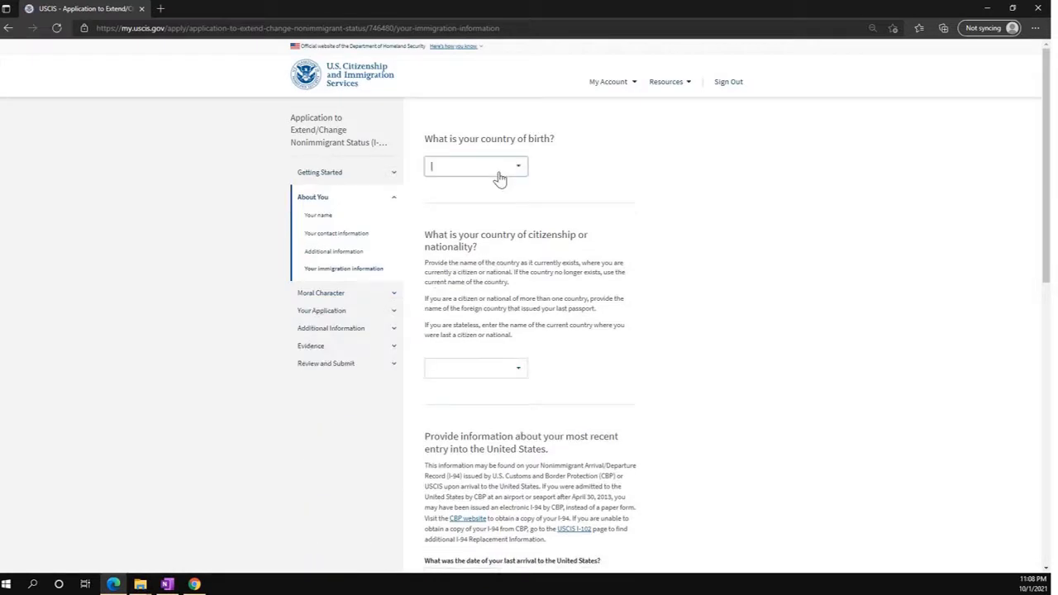
{"action": "type", "text": "ind"}
{"action": "left_click", "coordinate": [458, 179]}
{"action": "left_click", "coordinate": [469, 368]}
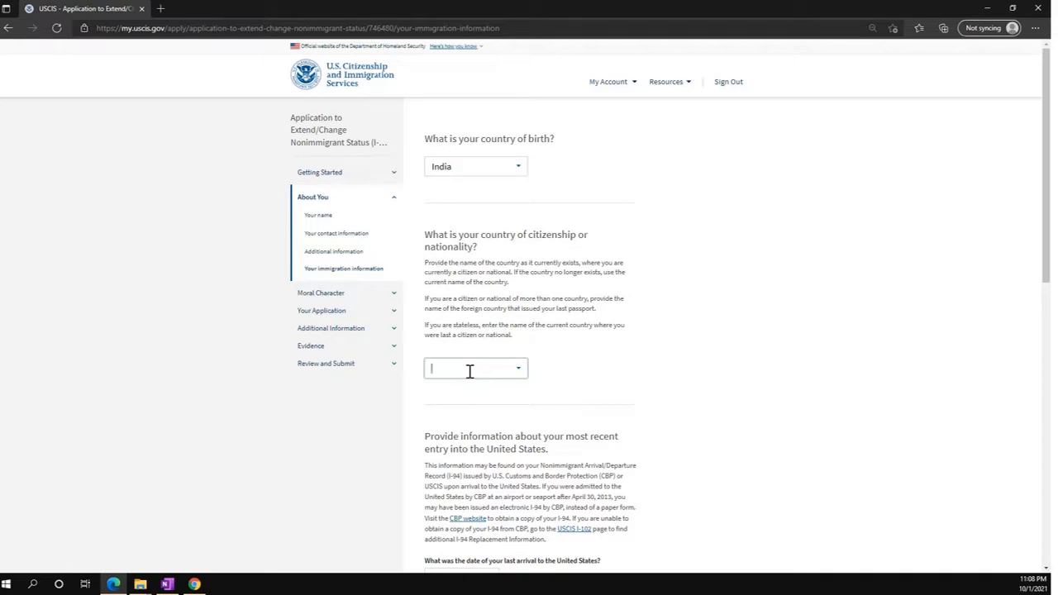
{"action": "type", "text": "ind"}
{"action": "left_click", "coordinate": [436, 384]}
Enter the last arrival date 6/30/2019 and the I-94 record number.
{"action": "scroll", "coordinate": [686, 376], "scroll_direction": "down", "scroll_amount": 3}
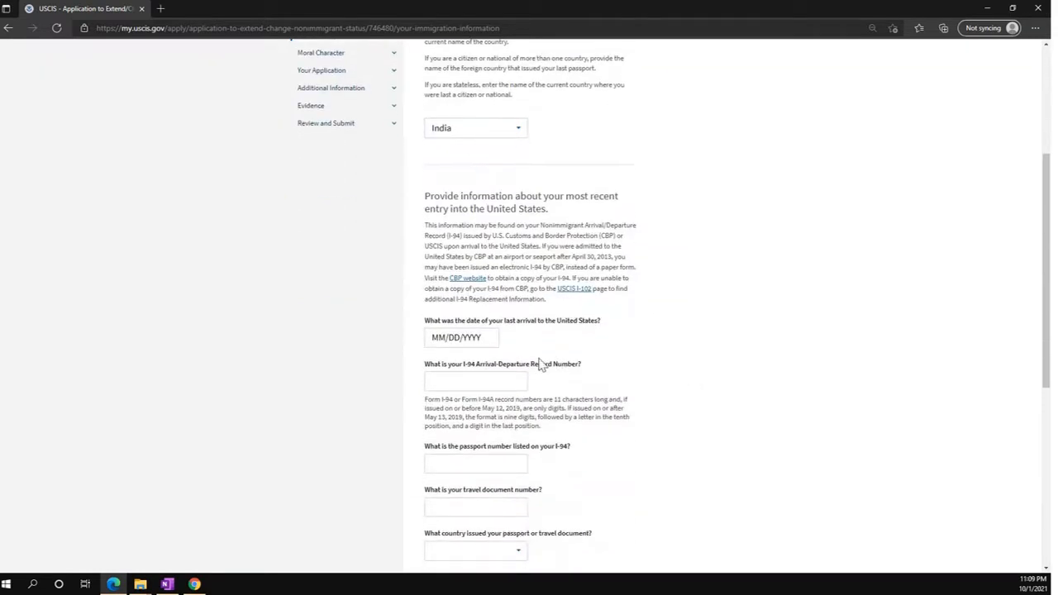
{"action": "left_click", "coordinate": [433, 337]}
{"action": "left_click", "coordinate": [433, 338]}
{"action": "type", "text": "6/30/2019"}
{"action": "left_click", "coordinate": [482, 380]}
{"action": "type", "text": "A12345678"}
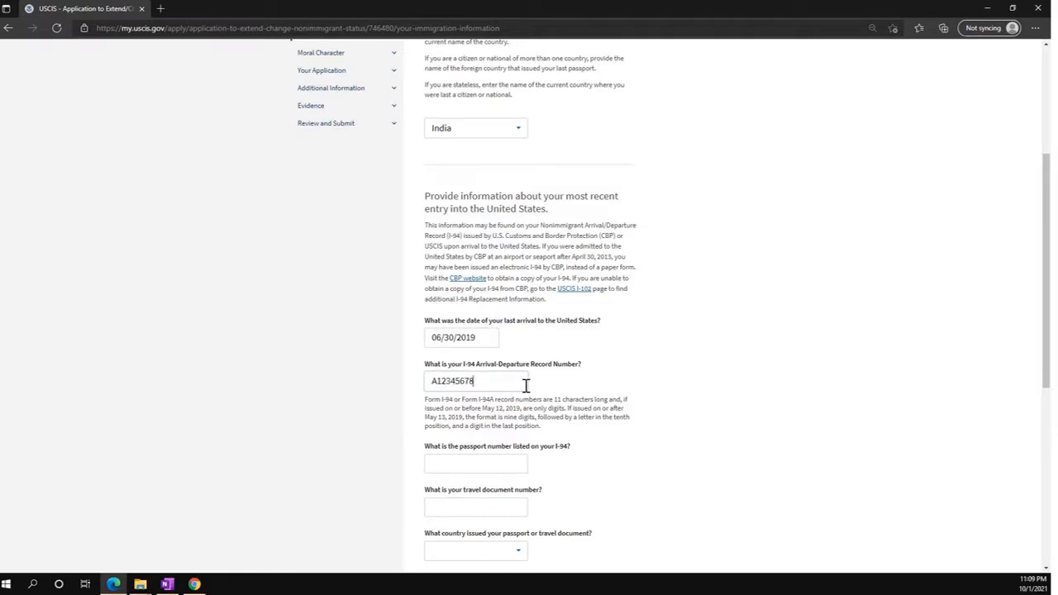
{"action": "type", "text": "90"}
Enter the passport number, NA as travel document number, and India as issuing country.
{"action": "scroll", "coordinate": [533, 388], "scroll_direction": "down", "scroll_amount": 2}
{"action": "left_click", "coordinate": [451, 301]}
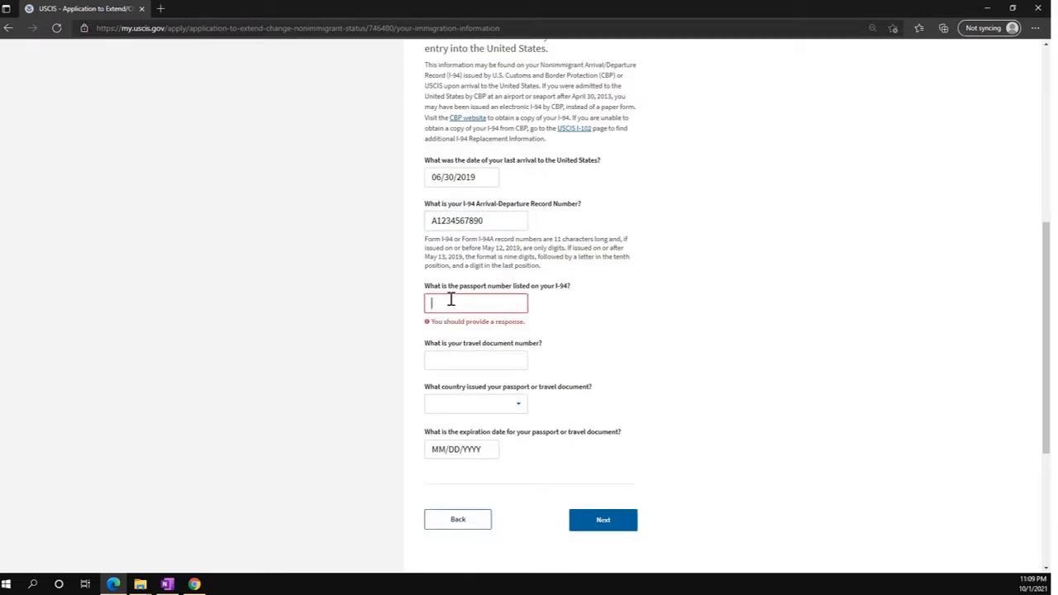
{"action": "type", "text": "J123456789"}
{"action": "key", "text": "Tab"}
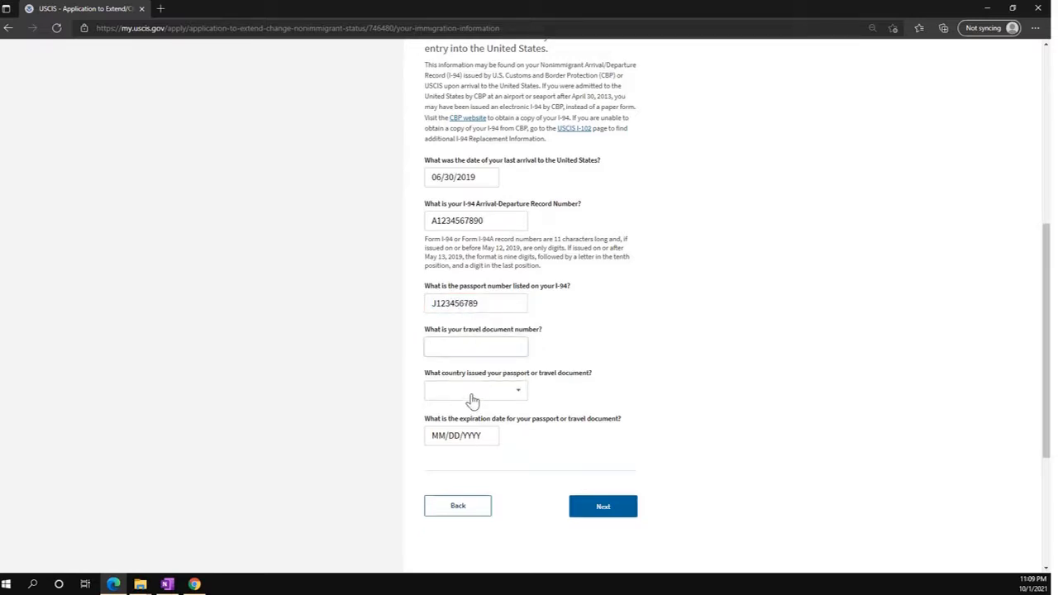
{"action": "left_click", "coordinate": [471, 400]}
{"action": "left_click", "coordinate": [466, 346]}
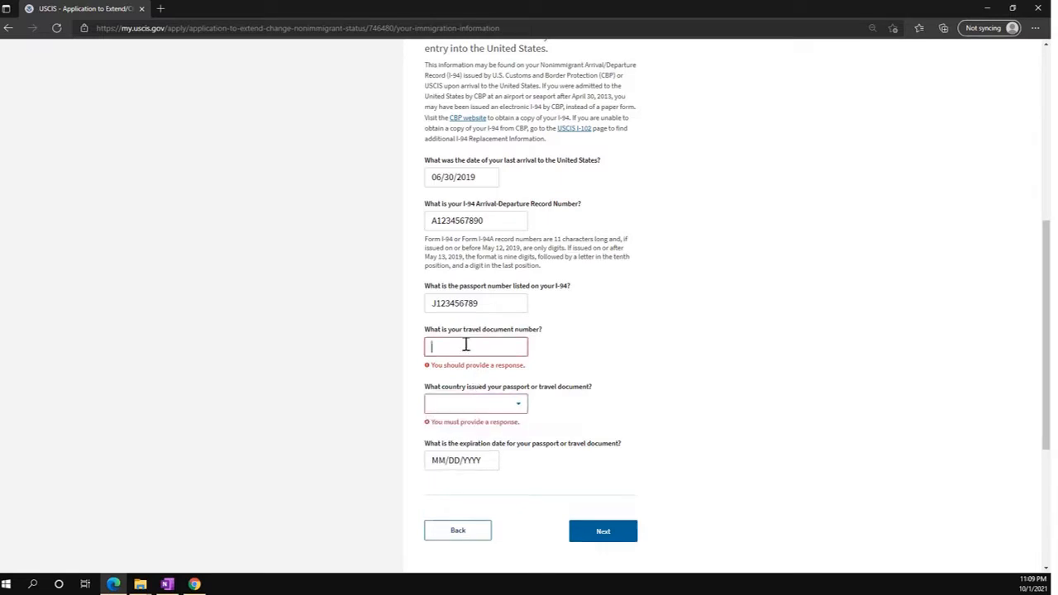
{"action": "type", "text": "NA"}
{"action": "left_click", "coordinate": [490, 391]}
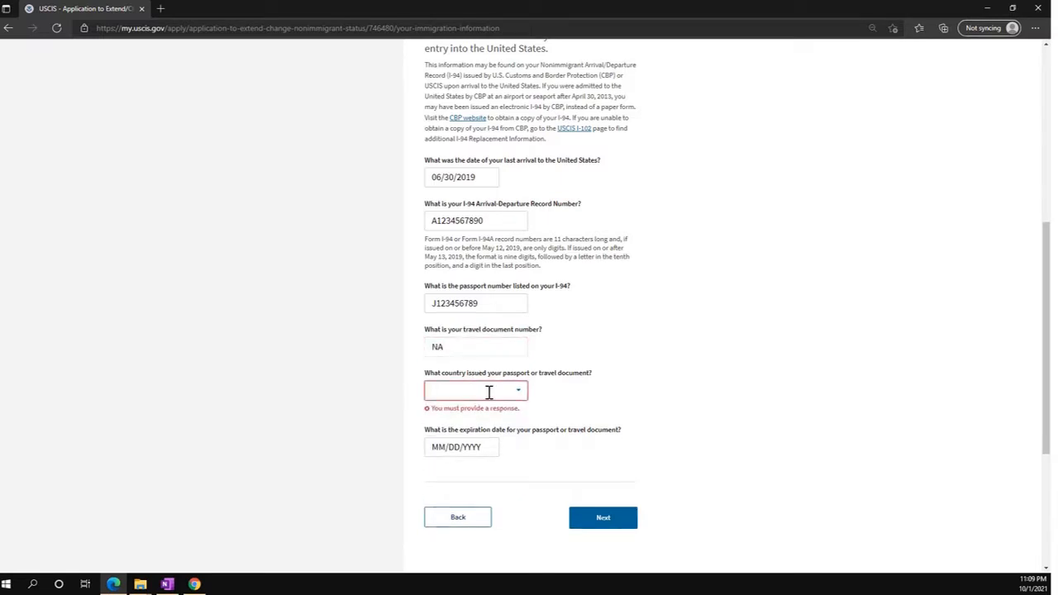
{"action": "type", "text": "ind"}
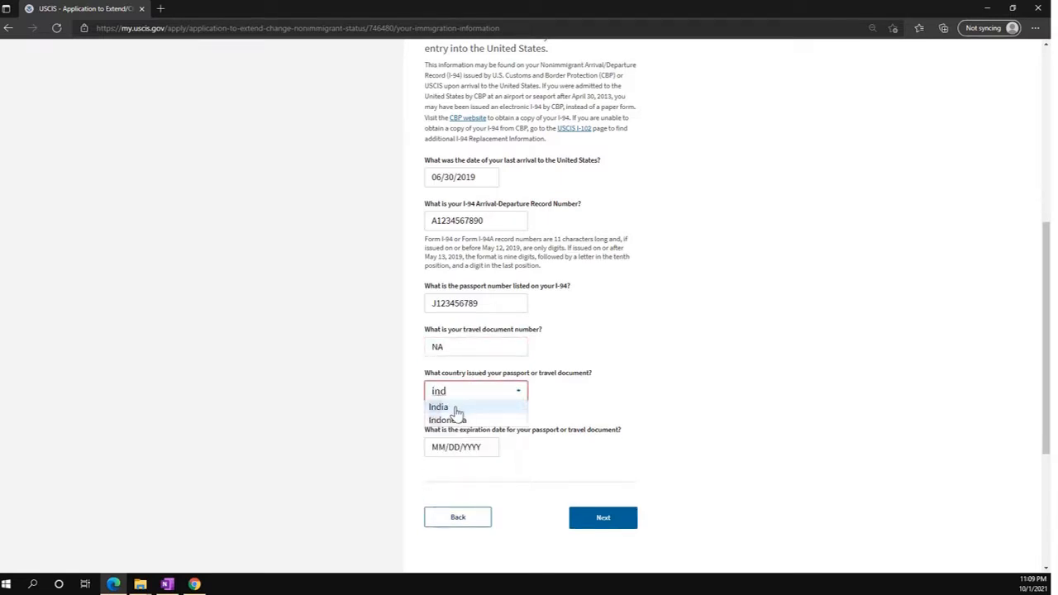
{"action": "left_click", "coordinate": [438, 406]}
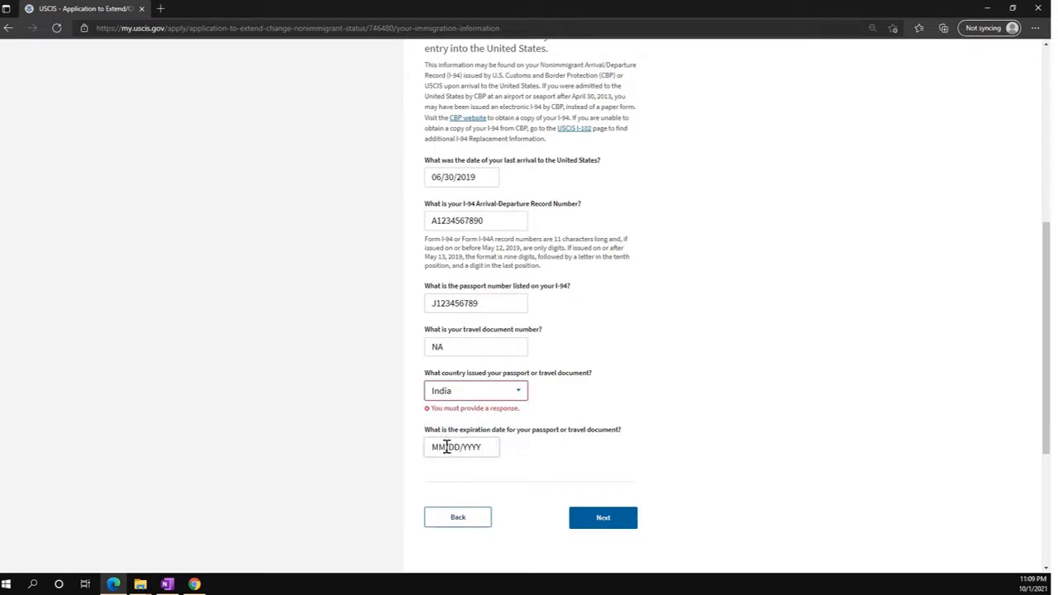
Set the passport expiration date to 10/05/2025 and submit the page.
{"action": "left_click", "coordinate": [447, 446]}
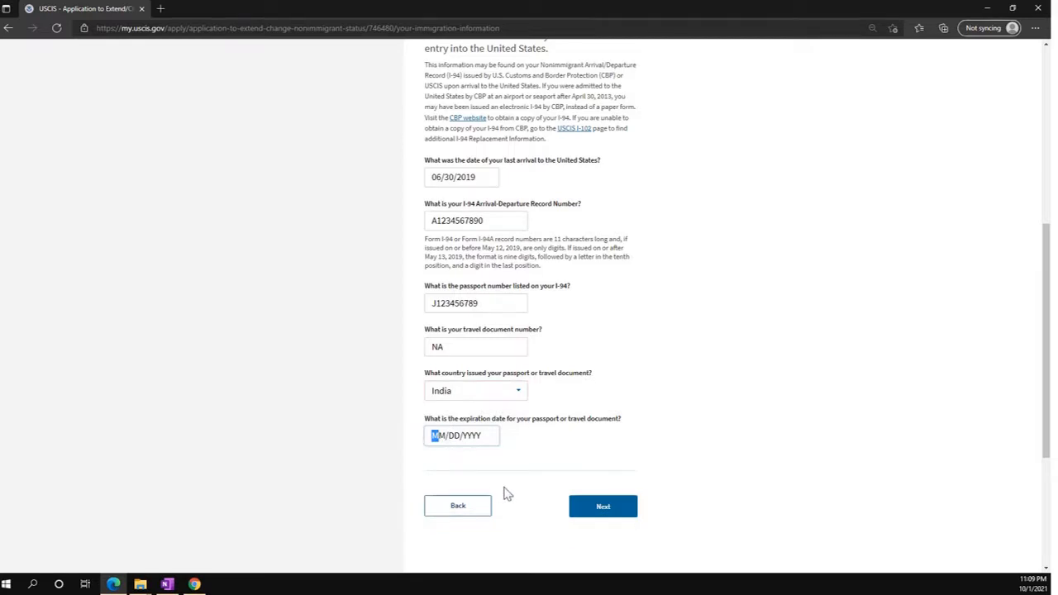
{"action": "type", "text": "10/05/195"}
{"action": "key", "text": "BackSpace"}
{"action": "key", "text": "BackSpace"}
{"action": "key", "text": "BackSpace"}
{"action": "type", "text": "202"}
{"action": "left_click", "coordinate": [597, 509]}
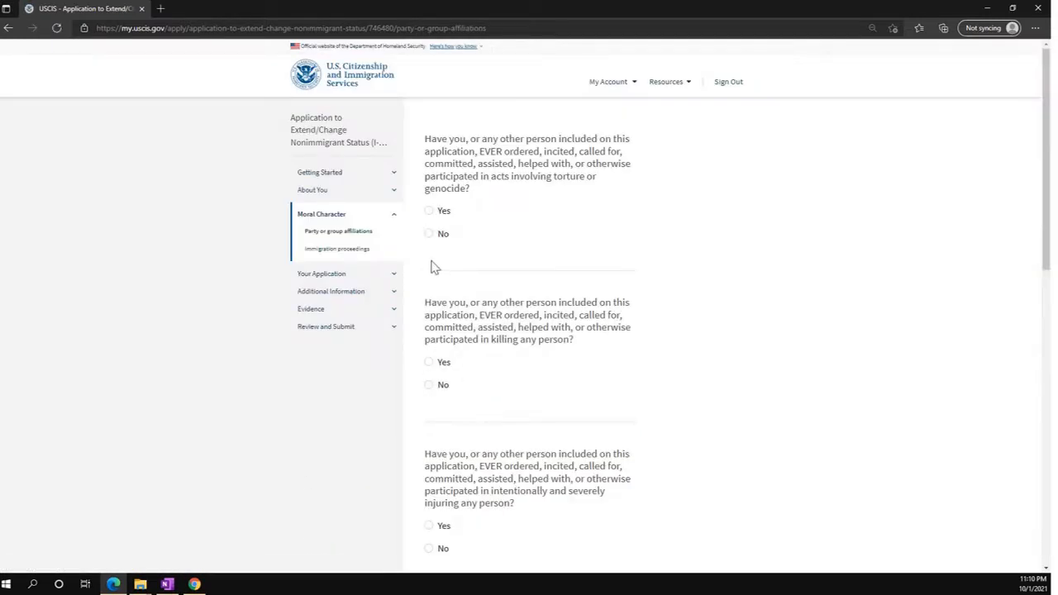
Answer No to the torture, killing, severe injury and weapons training affiliation questions.
{"action": "left_click", "coordinate": [428, 233]}
{"action": "scroll", "coordinate": [470, 331], "scroll_direction": "down", "scroll_amount": 1}
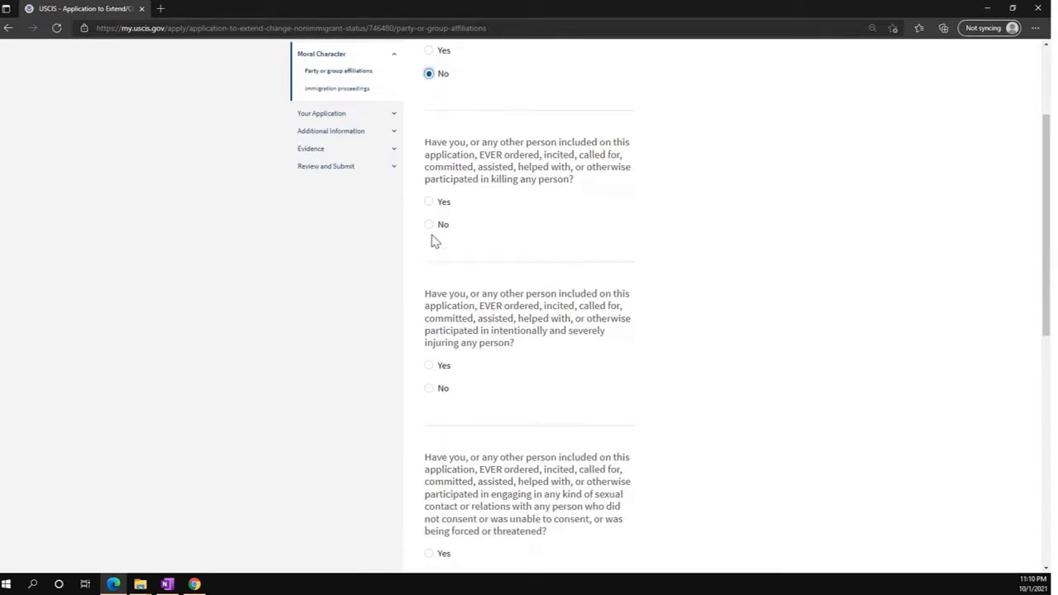
{"action": "left_click", "coordinate": [431, 226]}
{"action": "scroll", "coordinate": [434, 248], "scroll_direction": "down", "scroll_amount": 1}
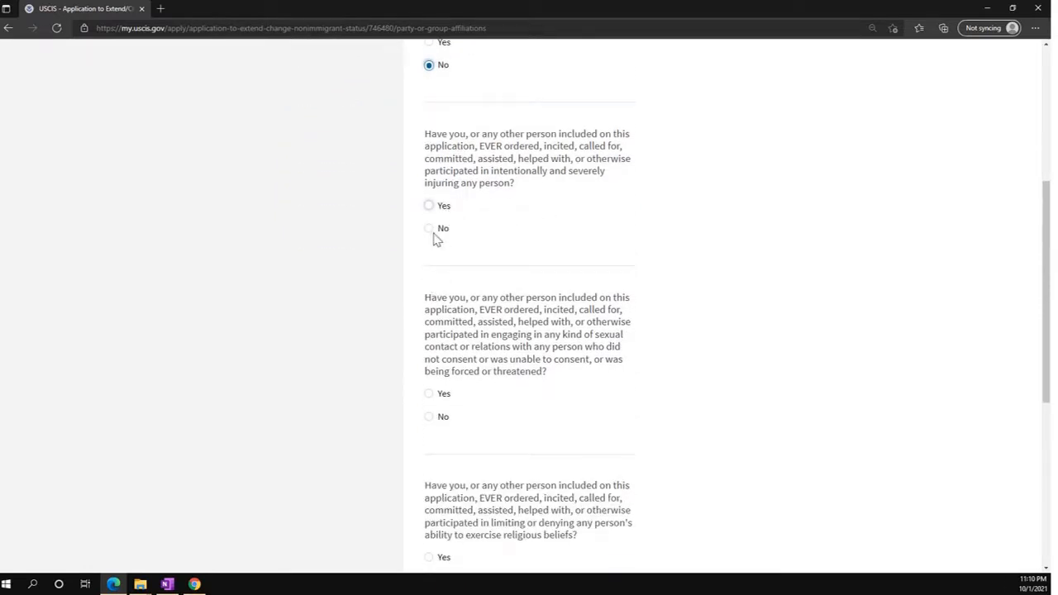
{"action": "left_click", "coordinate": [431, 232]}
{"action": "scroll", "coordinate": [467, 409], "scroll_direction": "down", "scroll_amount": 1}
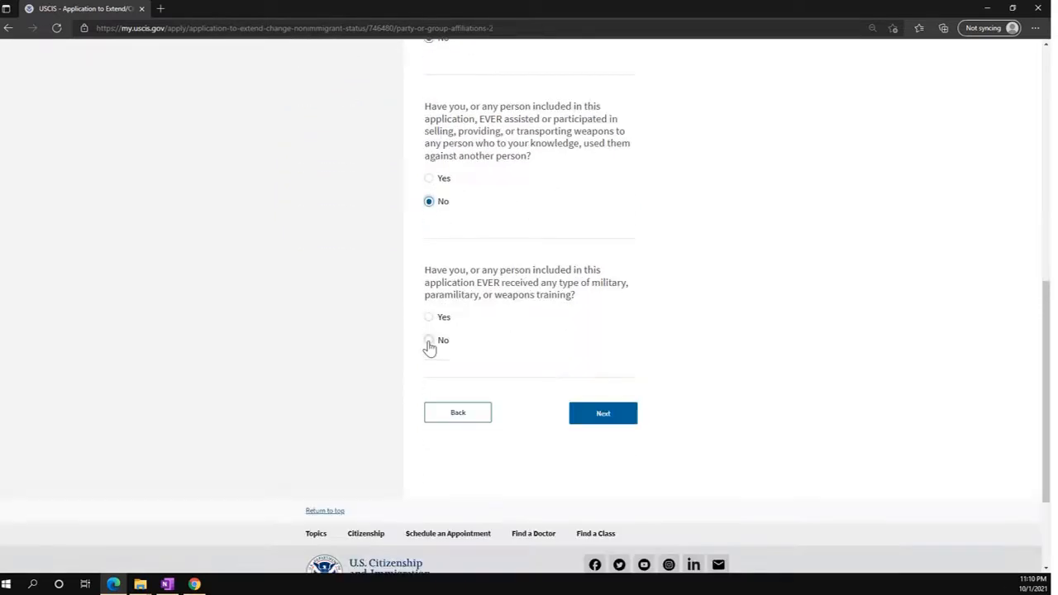
{"action": "left_click", "coordinate": [428, 341]}
{"action": "left_click", "coordinate": [599, 421]}
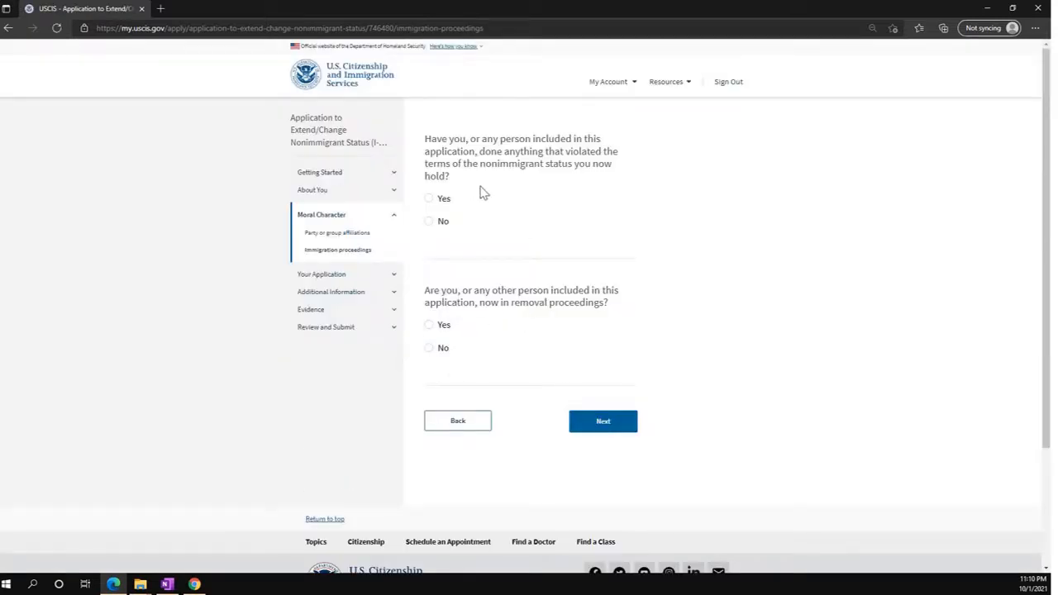
Answer No to the status violation question under immigration proceedings and continue.
{"action": "left_click", "coordinate": [429, 221]}
{"action": "scroll", "coordinate": [586, 290], "scroll_direction": "down", "scroll_amount": 1}
{"action": "left_click", "coordinate": [602, 341]}
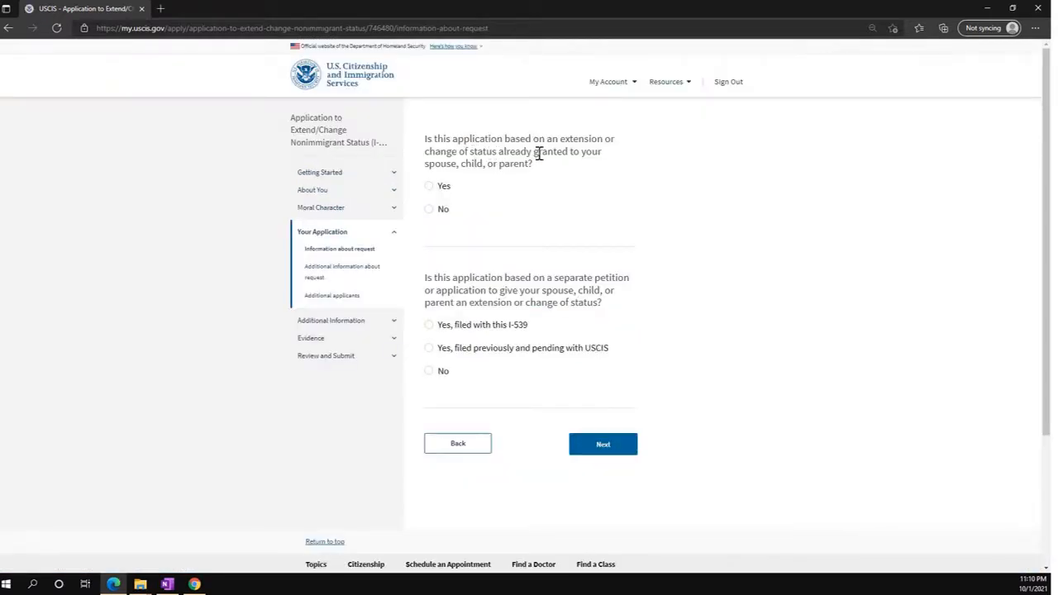
Answer No to already-granted status, mark the petition as filed and pending, and enter its receipt number.
{"action": "left_click", "coordinate": [430, 209]}
{"action": "scroll", "coordinate": [542, 261], "scroll_direction": "down", "scroll_amount": 1}
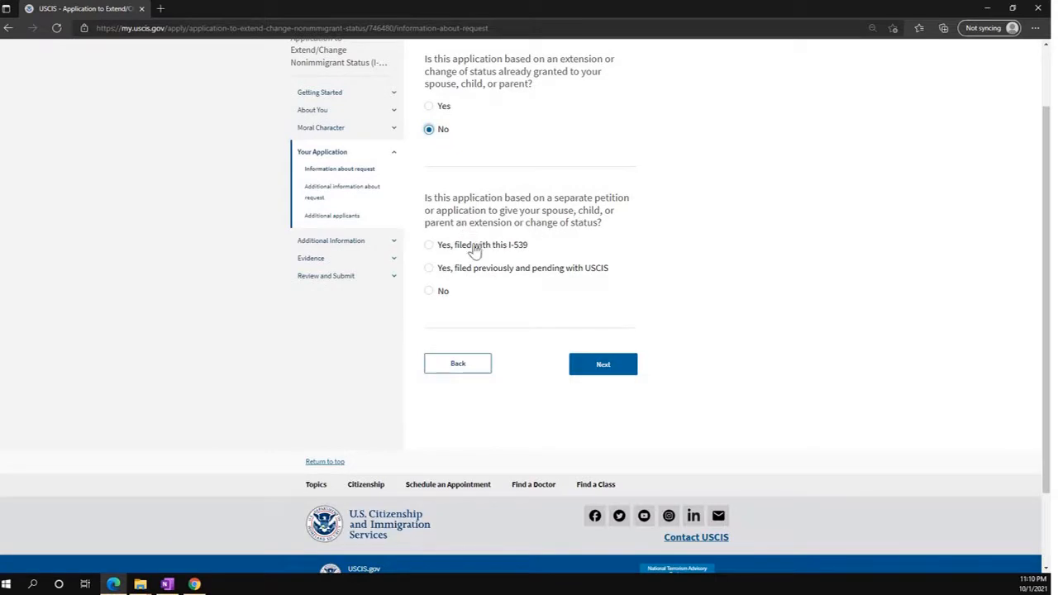
{"action": "left_click", "coordinate": [429, 270]}
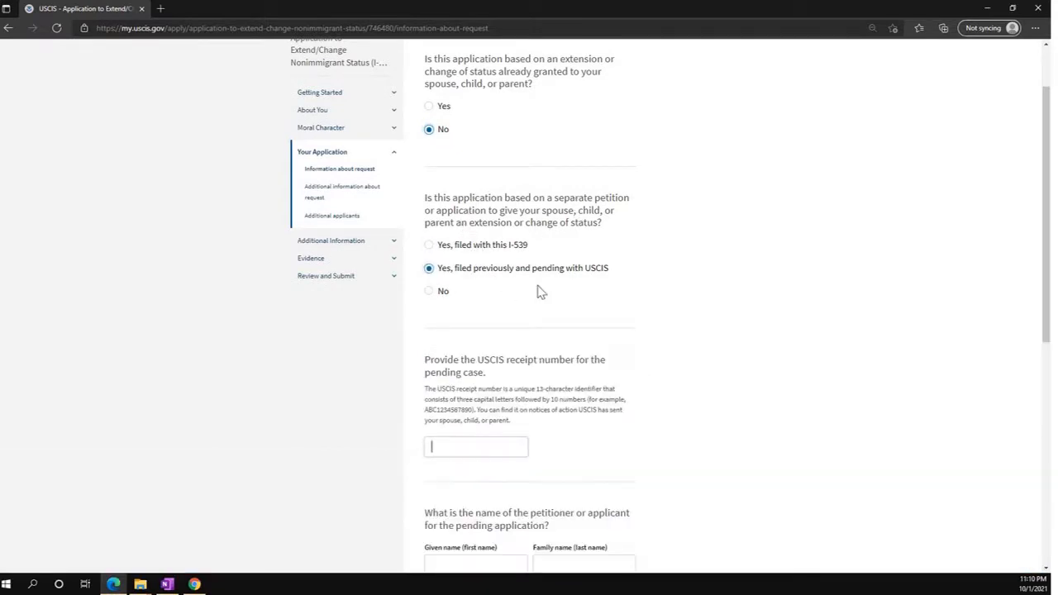
{"action": "scroll", "coordinate": [537, 291], "scroll_direction": "down", "scroll_amount": 1}
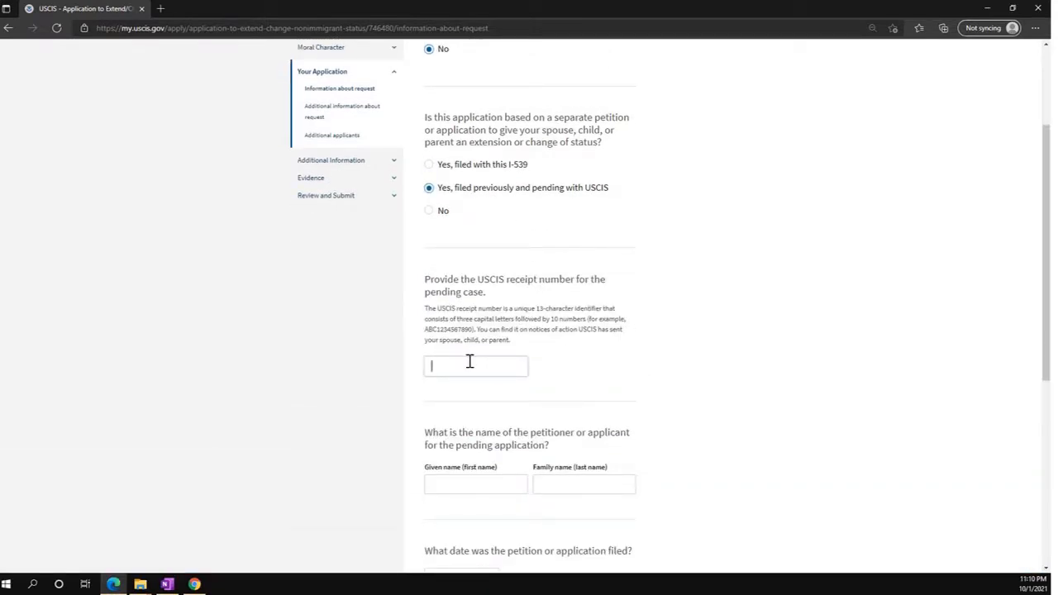
{"action": "type", "text": "EAC"}
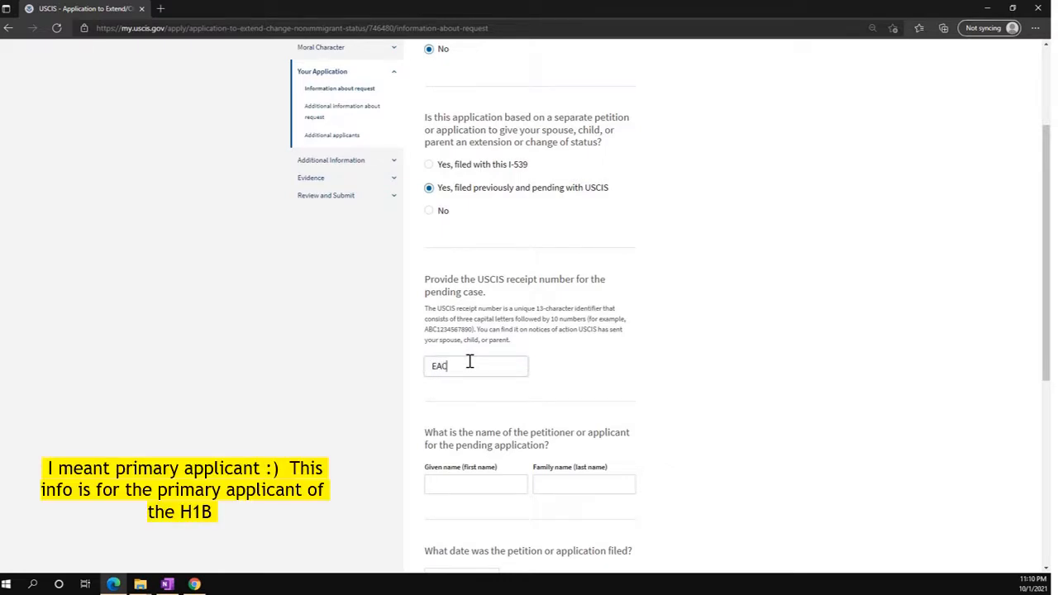
{"action": "type", "text": "1234567890"}
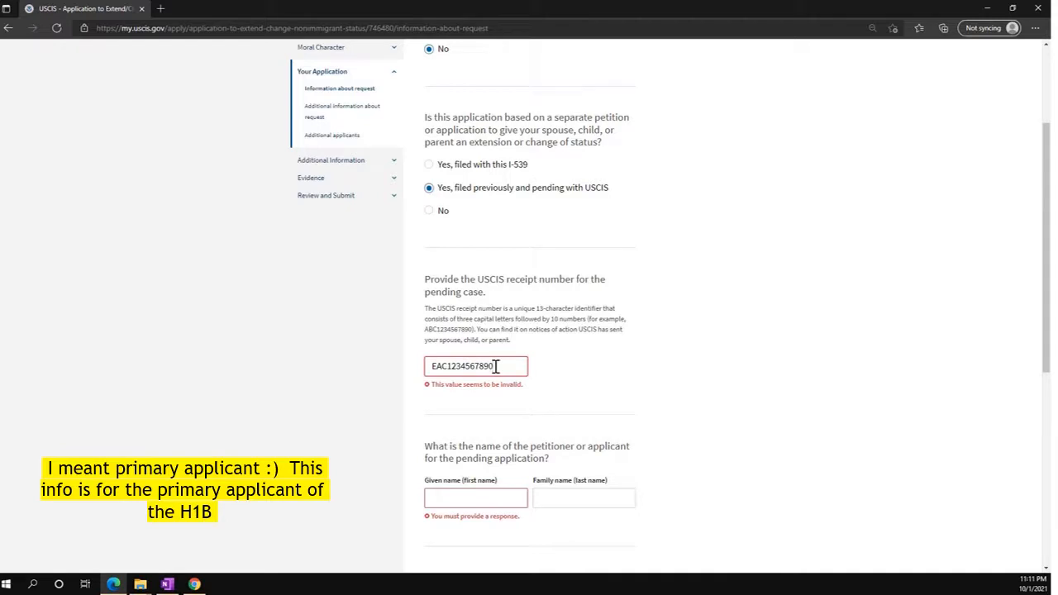
{"action": "key", "text": "Tab"}
Enter the petitioner's given and family names and filing date 05/01/2021, then save.
{"action": "scroll", "coordinate": [533, 397], "scroll_direction": "down", "scroll_amount": 1}
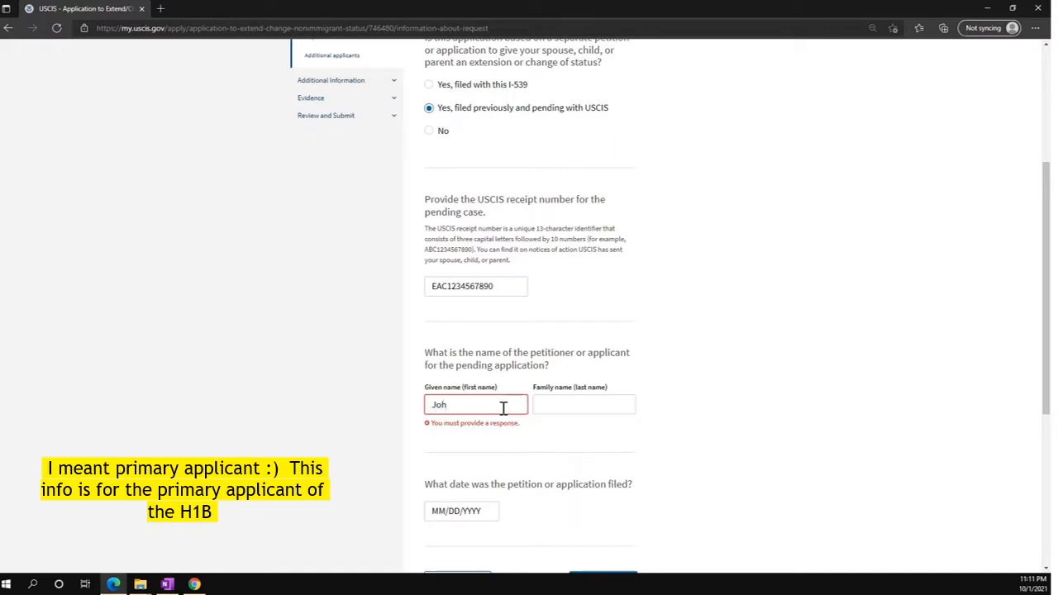
{"action": "type", "text": "Johnathan"}
{"action": "key", "text": "Tab"}
{"action": "type", "text": "Doe"}
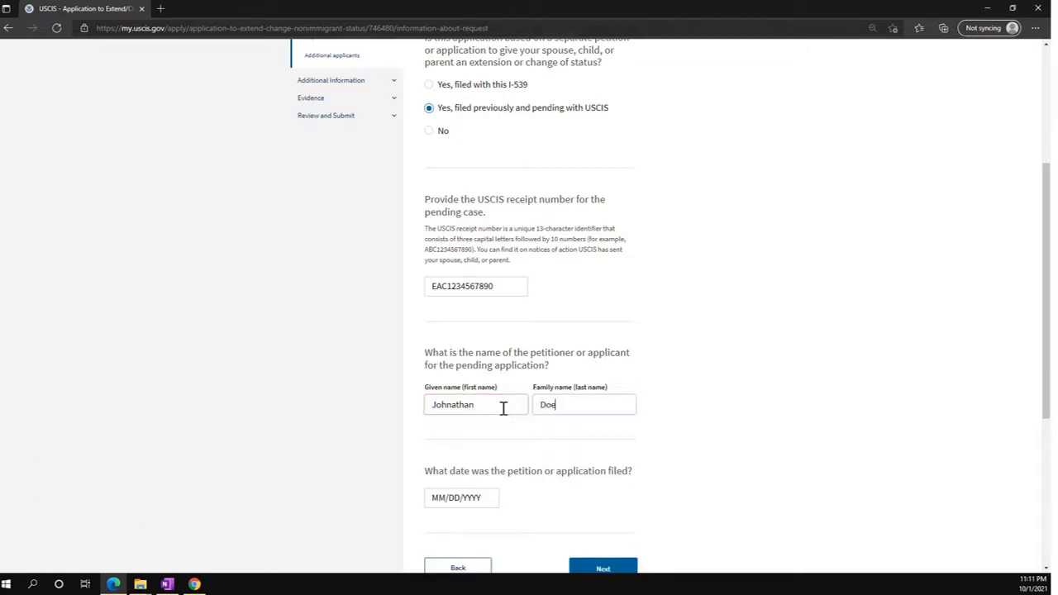
{"action": "scroll", "coordinate": [502, 408], "scroll_direction": "down", "scroll_amount": 1}
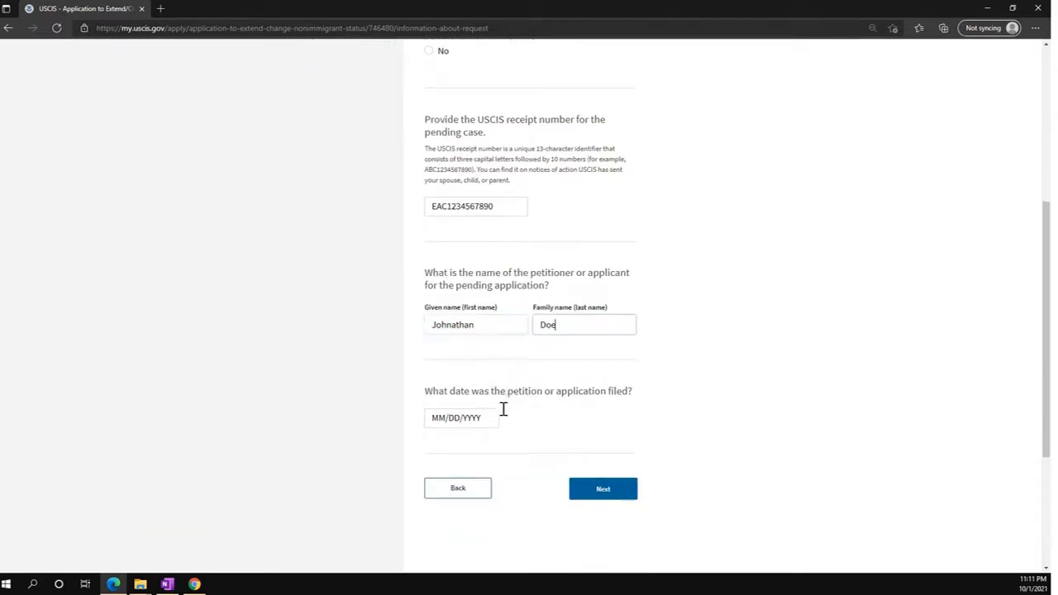
{"action": "left_click", "coordinate": [442, 419]}
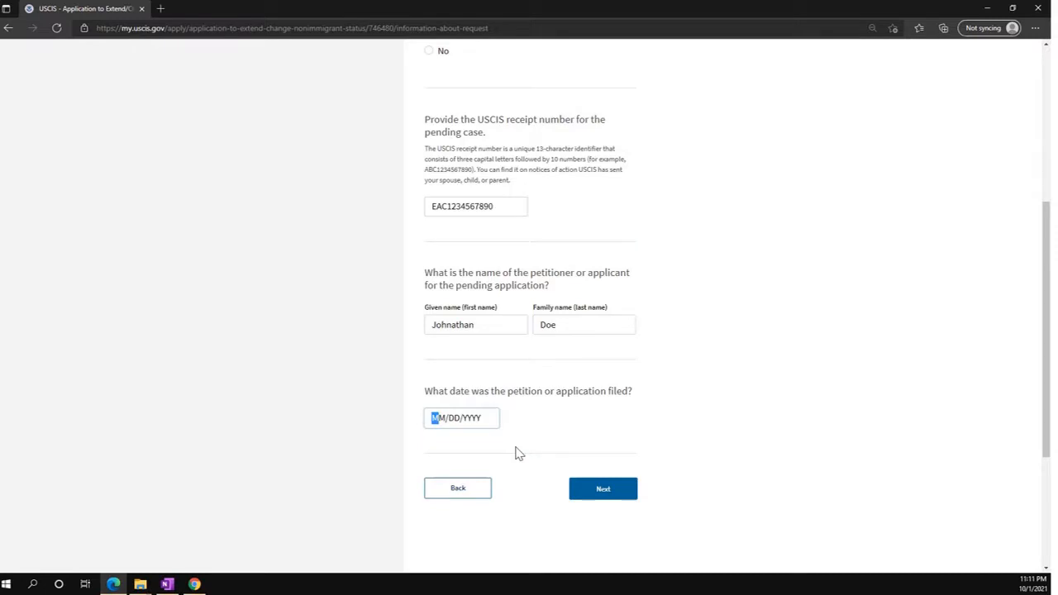
{"action": "type", "text": "05/01/2021"}
{"action": "scroll", "coordinate": [515, 451], "scroll_direction": "down", "scroll_amount": 1}
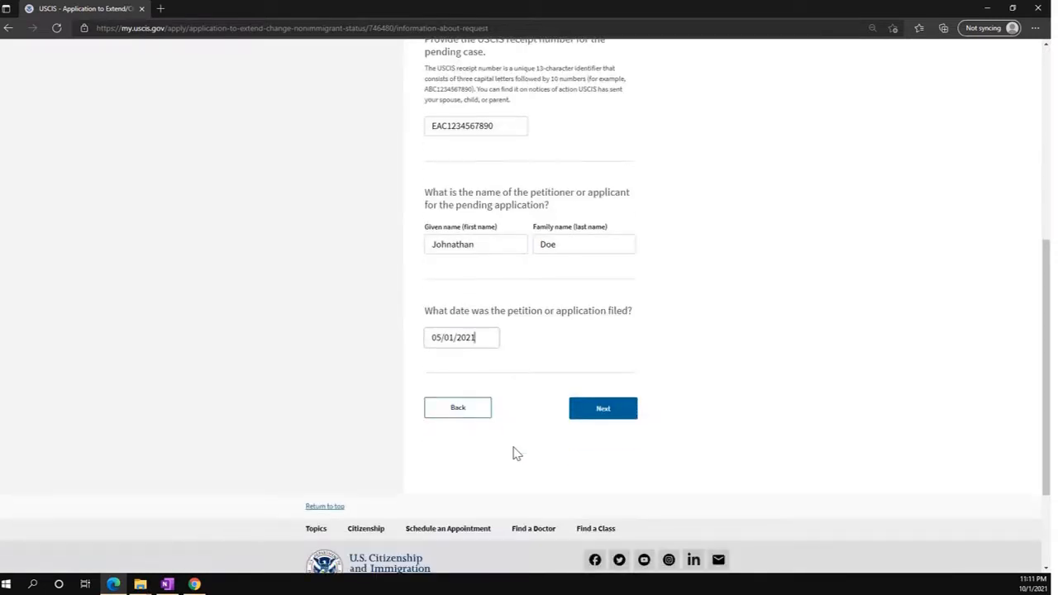
{"action": "left_click", "coordinate": [609, 420]}
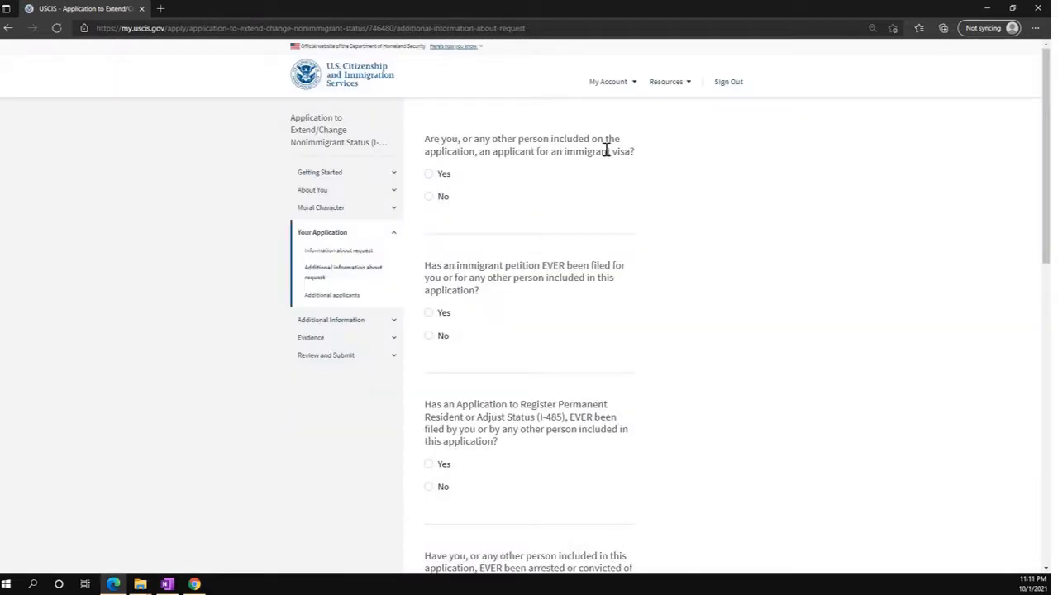
Answer No to the immigrant visa and immigrant petition questions and Yes to the I-485 question.
{"action": "left_click", "coordinate": [430, 198]}
{"action": "left_click", "coordinate": [430, 338]}
{"action": "scroll", "coordinate": [444, 347], "scroll_direction": "down", "scroll_amount": 1}
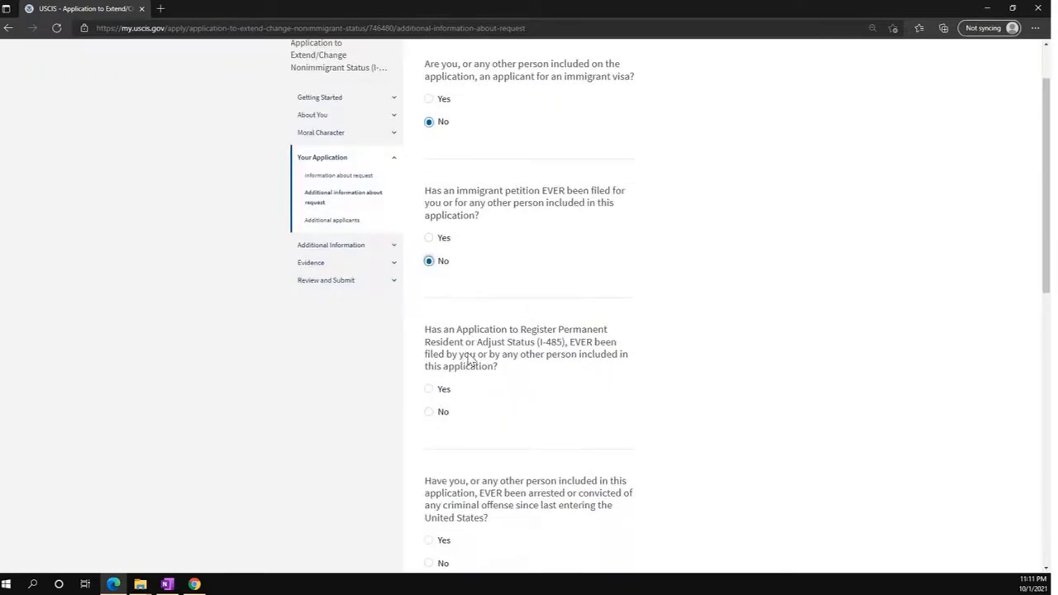
{"action": "left_click", "coordinate": [428, 384]}
{"action": "scroll", "coordinate": [487, 418], "scroll_direction": "down", "scroll_amount": 1}
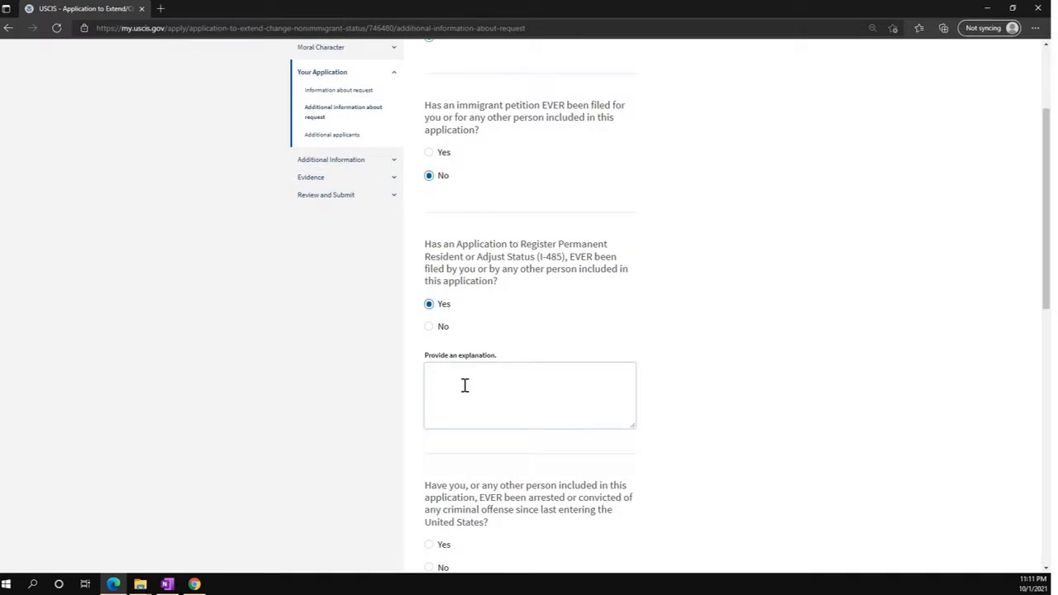
Explain that the I-485 is pending with USCIS, including its receipt number.
{"action": "left_click", "coordinate": [464, 385]}
{"action": "key", "text": "BackSpace"}
{"action": "key", "text": "BackSpace"}
{"action": "key", "text": "BackSpace"}
{"action": "key", "text": "BackSpace"}
{"action": "key", "text": "BackSpace"}
{"action": "key", "text": "BackSpace"}
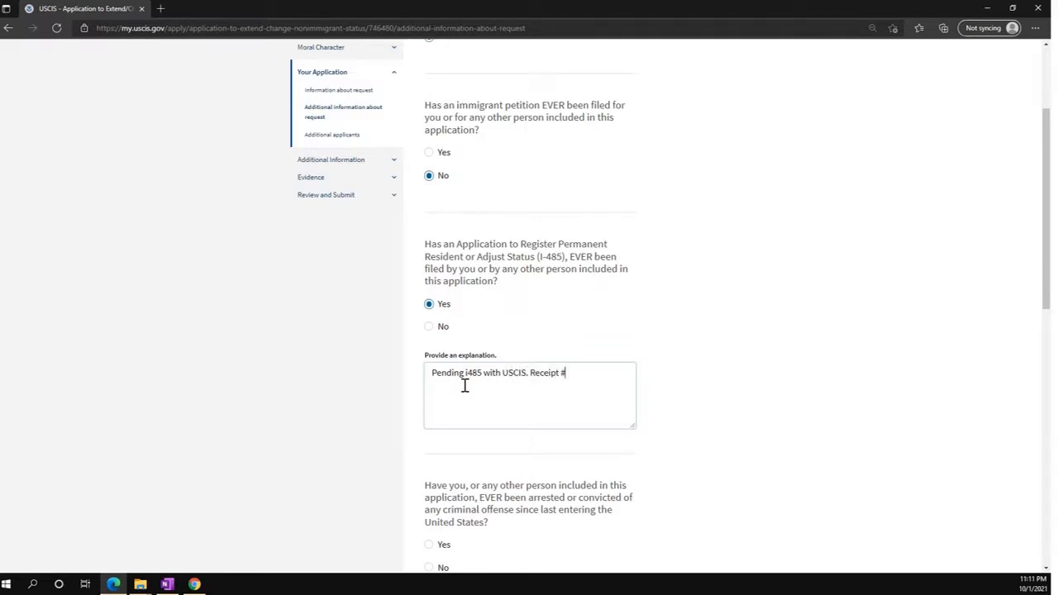
{"action": "scroll", "coordinate": [484, 395], "scroll_direction": "down", "scroll_amount": 2}
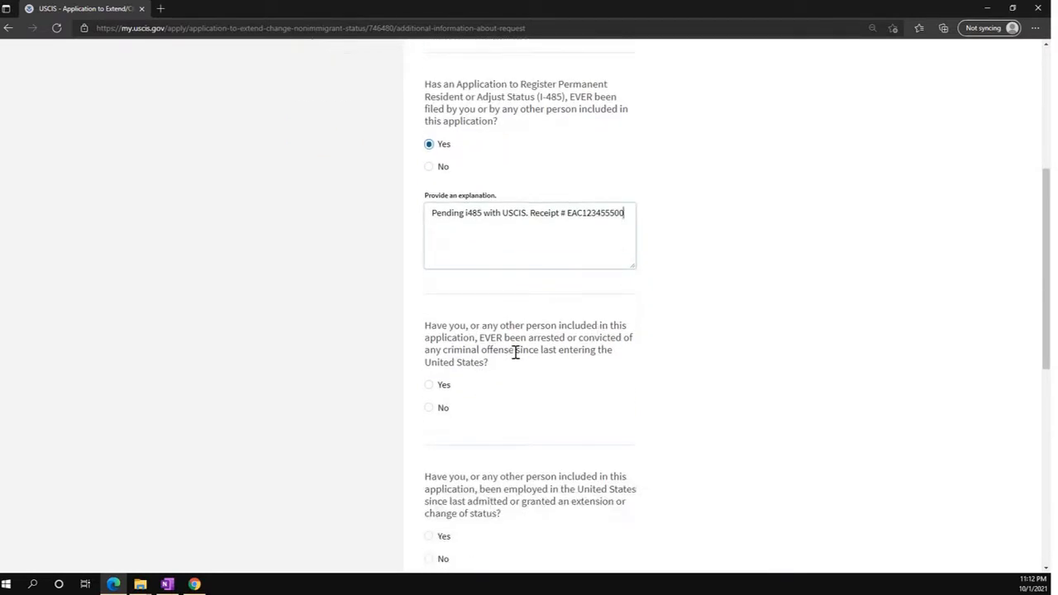
Answer No to arrests and Yes to US employment, listing employer, address and 'H4 EAD Authorized by USCIS'.
{"action": "left_click", "coordinate": [428, 411]}
{"action": "scroll", "coordinate": [548, 427], "scroll_direction": "down", "scroll_amount": 2}
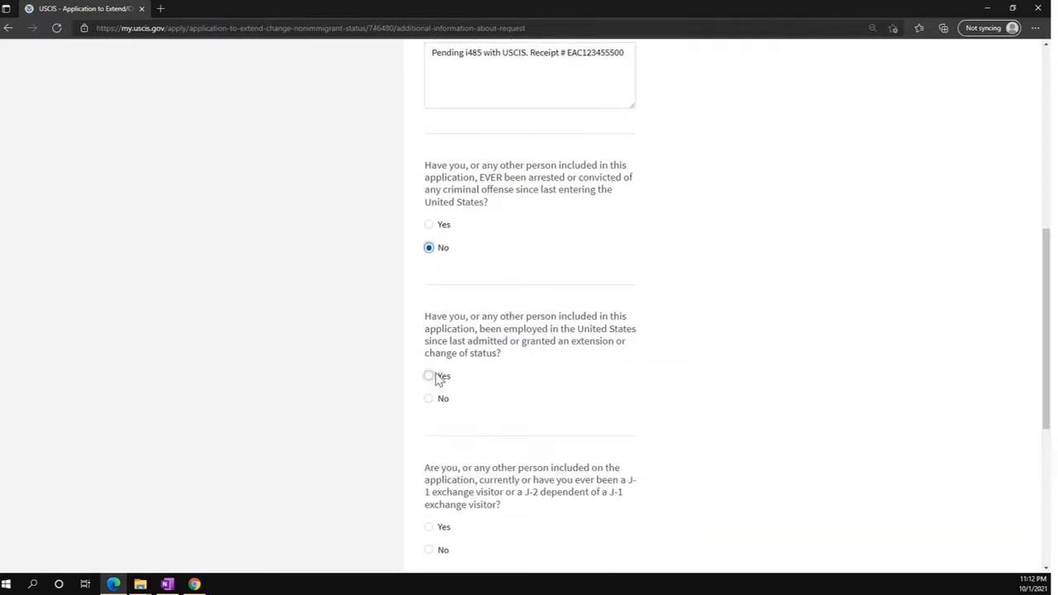
{"action": "left_click", "coordinate": [428, 376]}
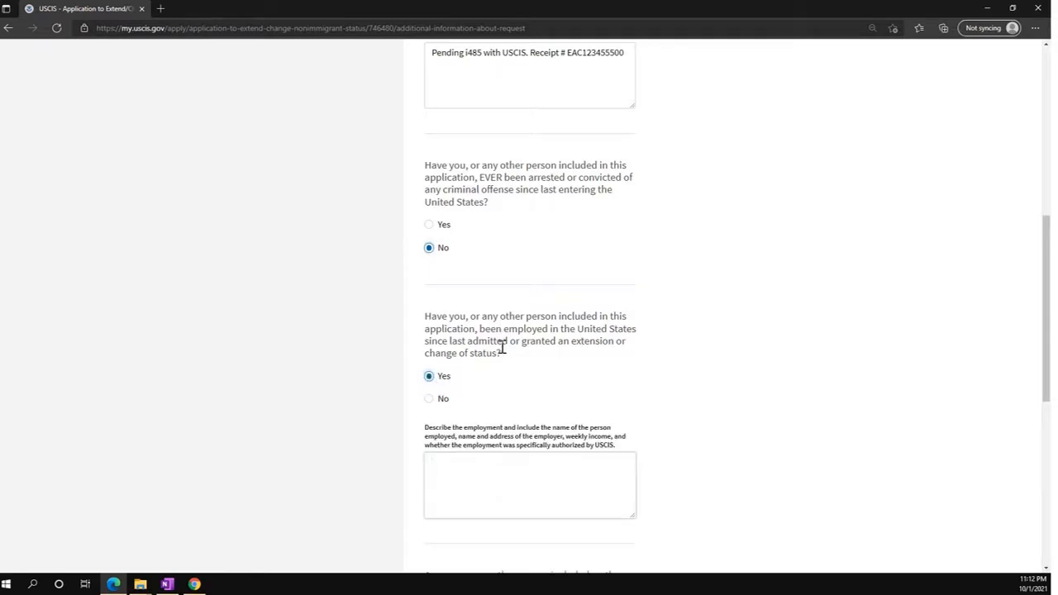
{"action": "scroll", "coordinate": [505, 429], "scroll_direction": "down", "scroll_amount": 1}
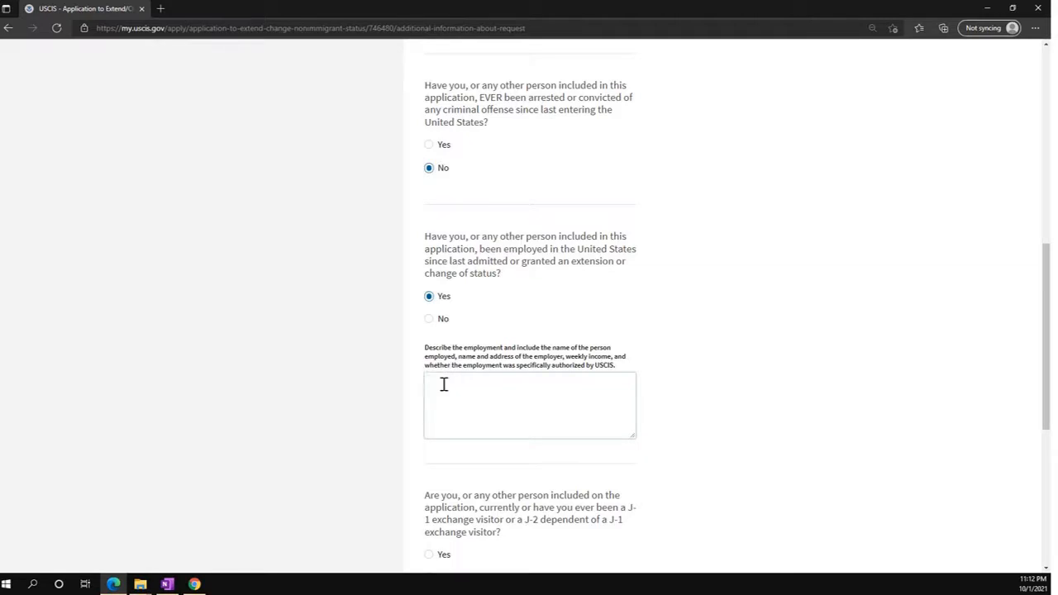
{"action": "type", "text": "Employee Name"}
{"action": "key", "text": "Return"}
{"action": "type", "text": "Addrecome"}
{"action": "key", "text": "Return"}
{"action": "type", "text": "H4 Ead"}
{"action": "type", "text": "AS"}
{"action": "type", "text": "Author"}
{"action": "type", "text": "ized by"}
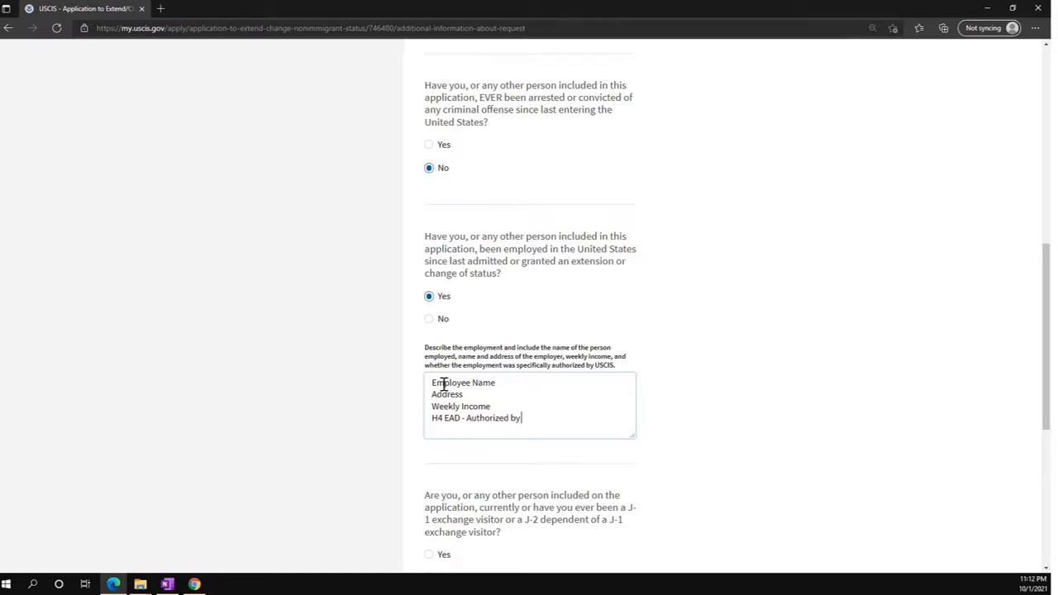
{"action": "type", "text": " USCIS"}
Answer No to the J-1 exchange visitor question and save the answers.
{"action": "scroll", "coordinate": [668, 536], "scroll_direction": "down", "scroll_amount": 2}
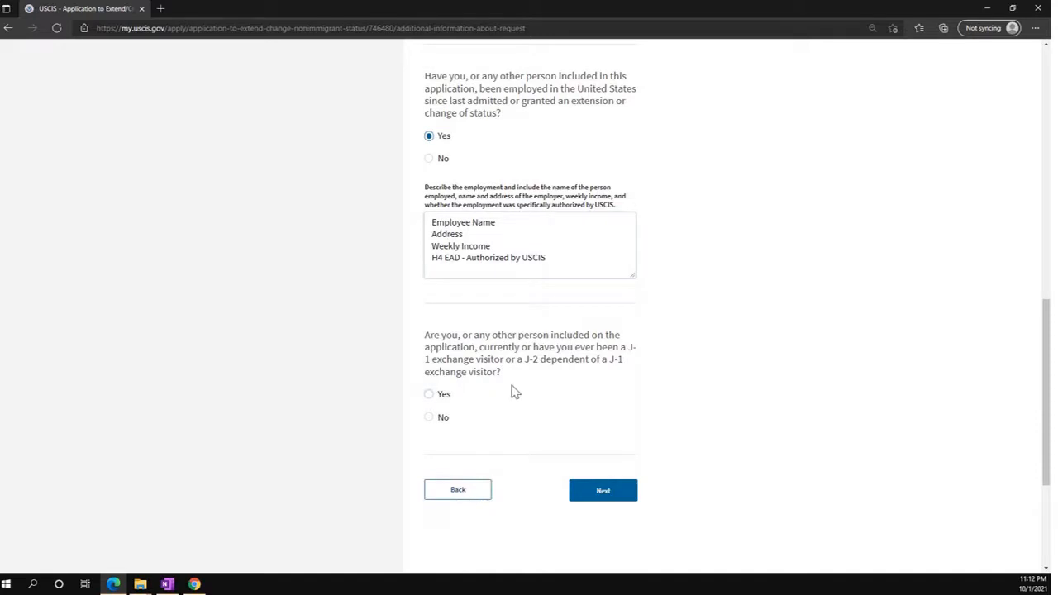
{"action": "left_click", "coordinate": [429, 417]}
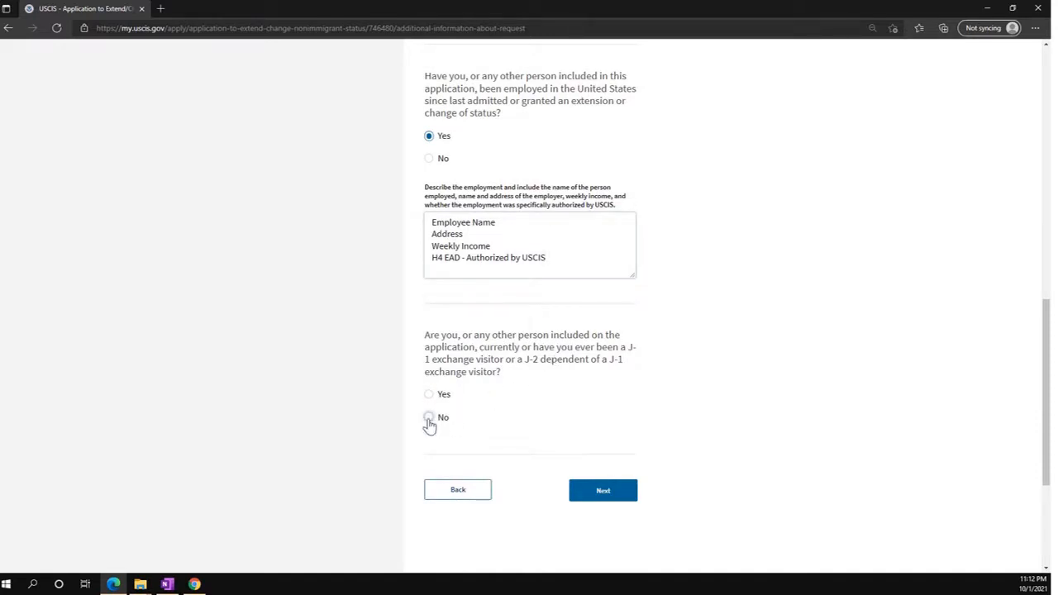
{"action": "left_click", "coordinate": [603, 491]}
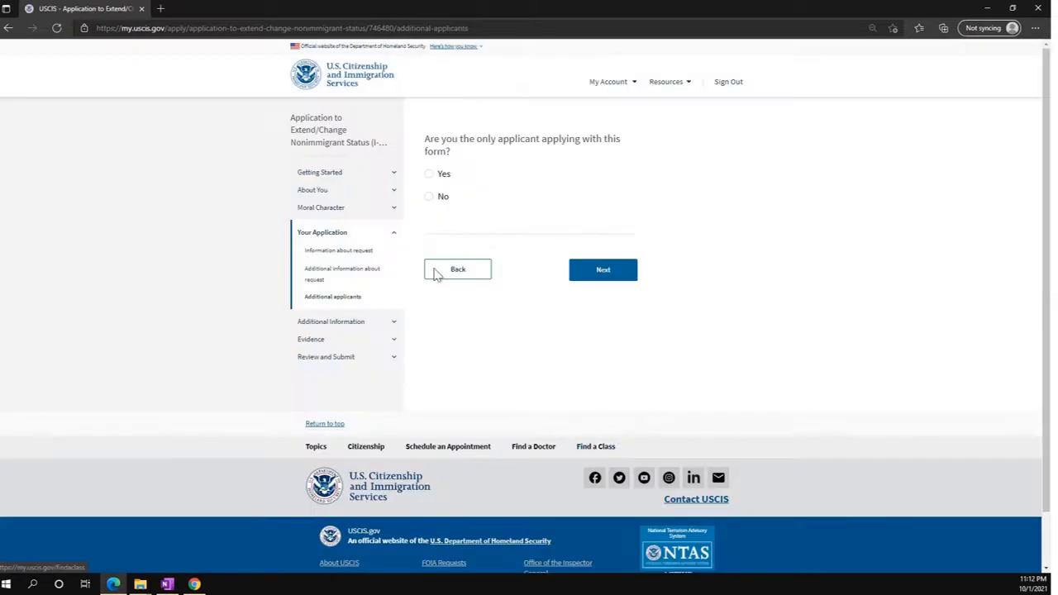
Confirm being the only applicant and save the additional information page with NA.
{"action": "left_click", "coordinate": [428, 174]}
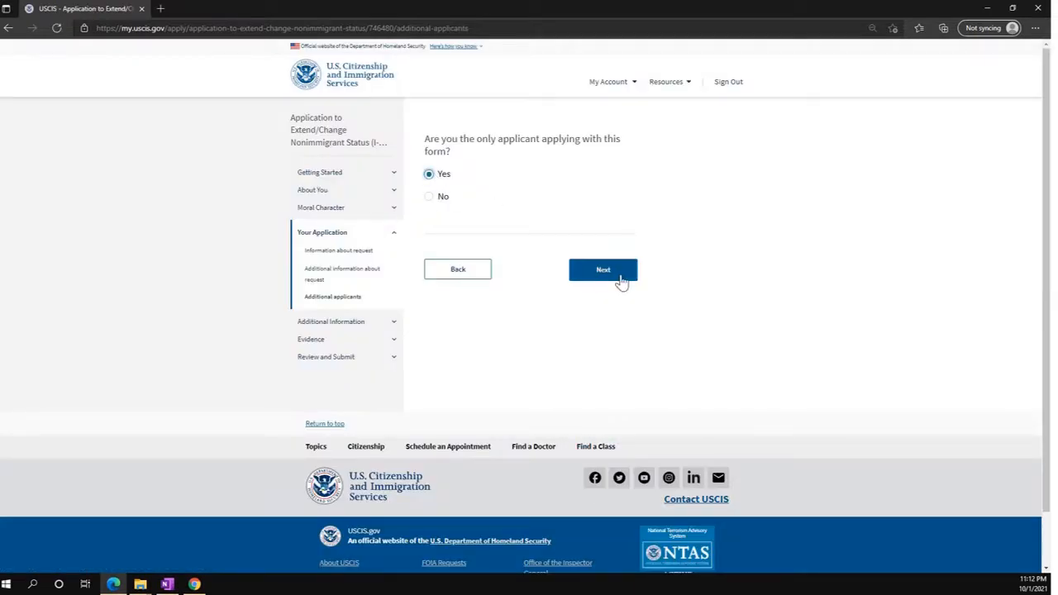
{"action": "left_click", "coordinate": [622, 282]}
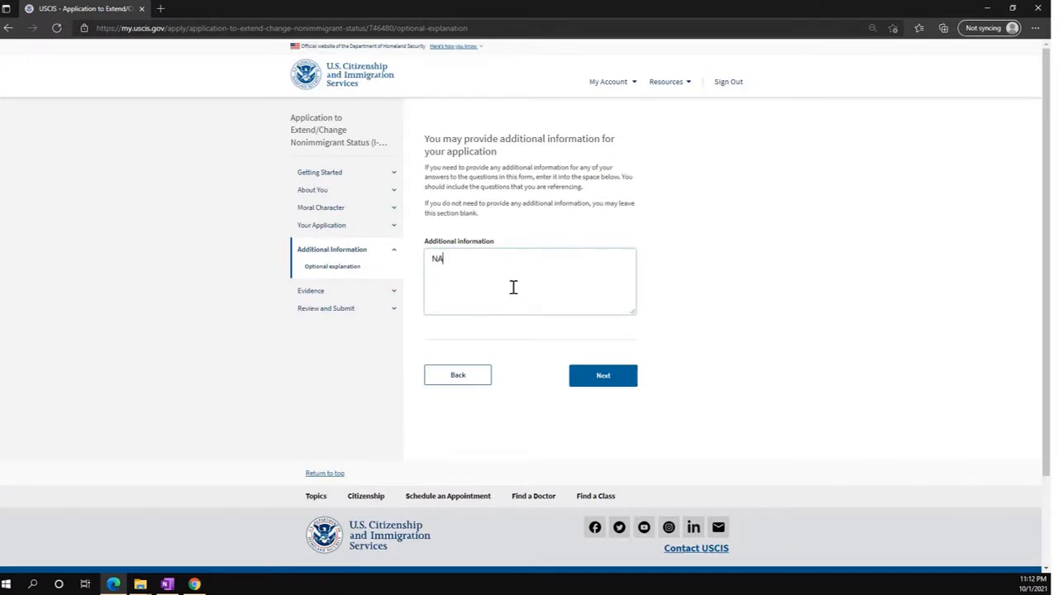
{"action": "left_click", "coordinate": [602, 377]}
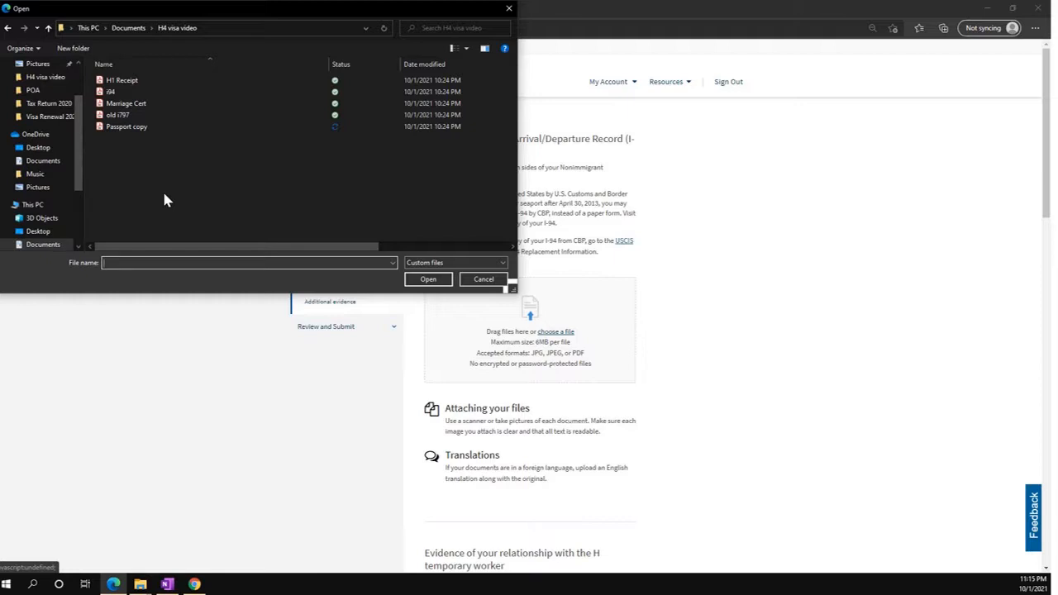
Upload i94, Marriage Cert and H1 Receipt to their evidence sections.
{"action": "left_click", "coordinate": [114, 93]}
{"action": "left_click", "coordinate": [428, 280]}
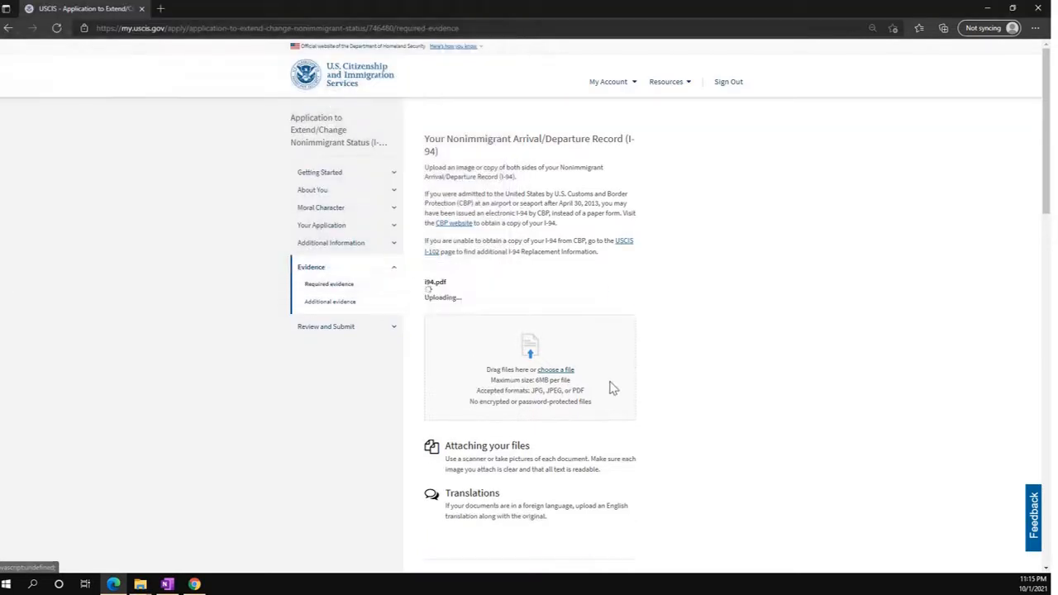
{"action": "scroll", "coordinate": [612, 387], "scroll_direction": "down", "scroll_amount": 3}
{"action": "scroll", "coordinate": [611, 387], "scroll_direction": "down", "scroll_amount": 2}
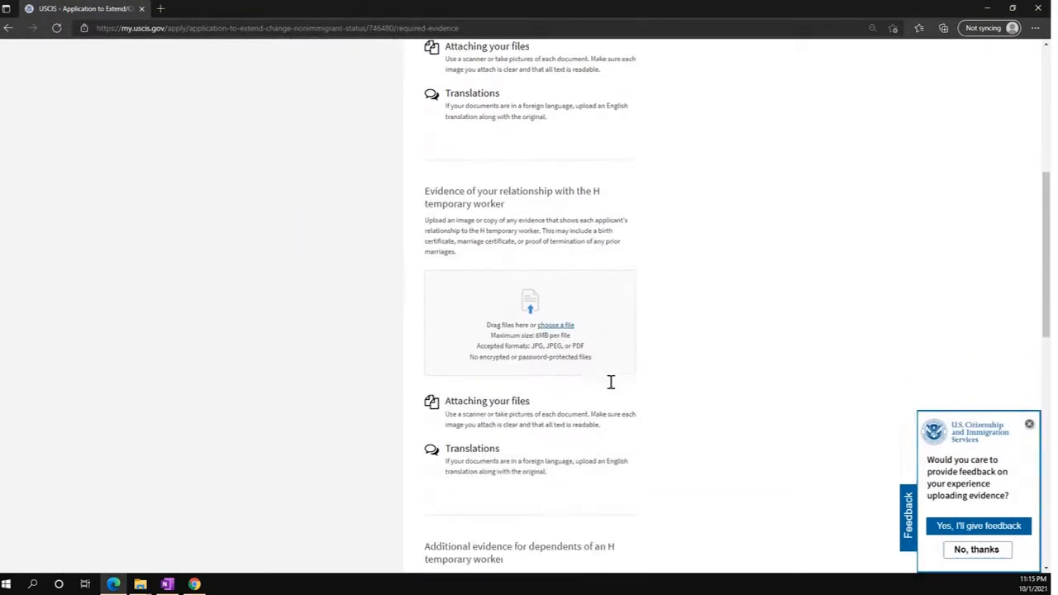
{"action": "left_click", "coordinate": [561, 328]}
{"action": "left_click", "coordinate": [128, 103]}
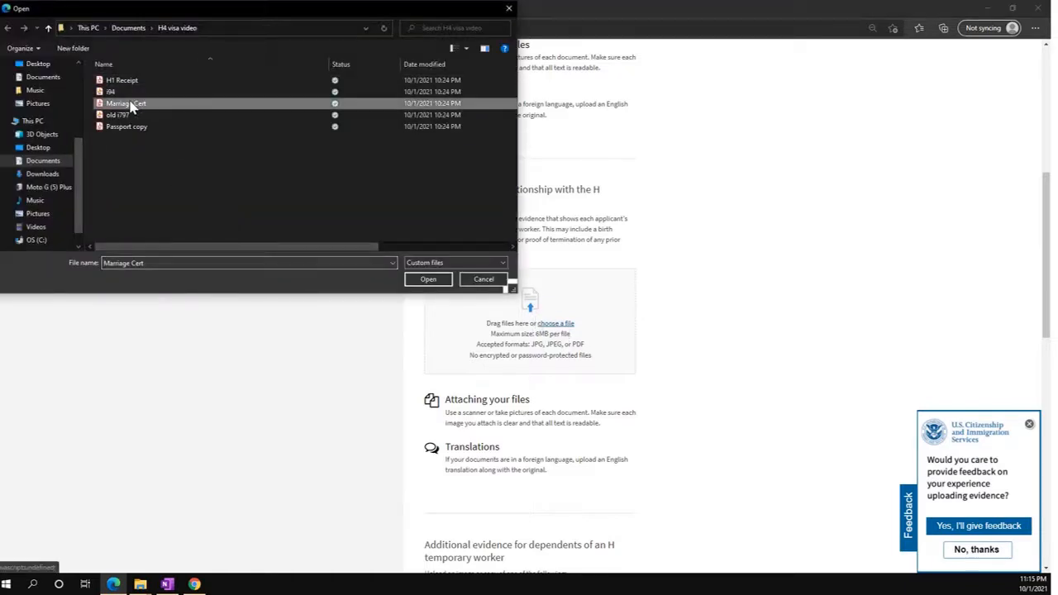
{"action": "left_click", "coordinate": [426, 280]}
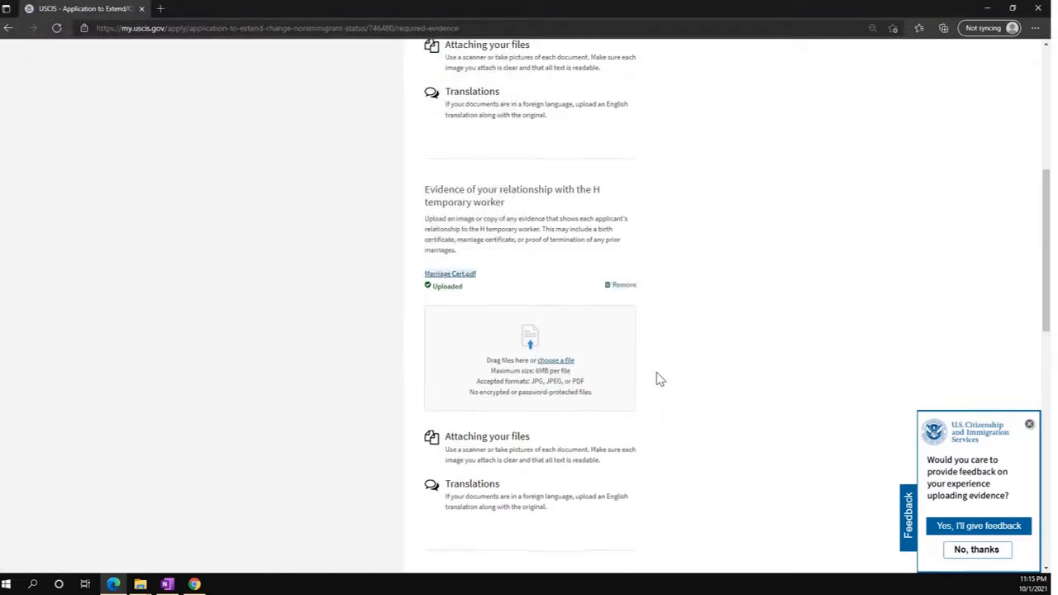
{"action": "scroll", "coordinate": [660, 379], "scroll_direction": "down", "scroll_amount": 7}
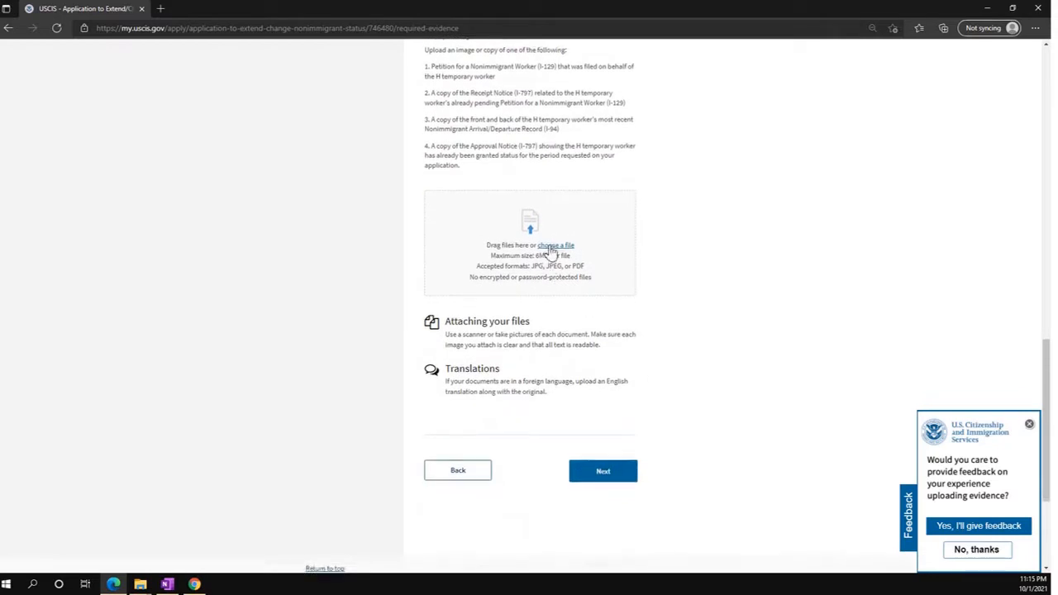
{"action": "left_click", "coordinate": [552, 245]}
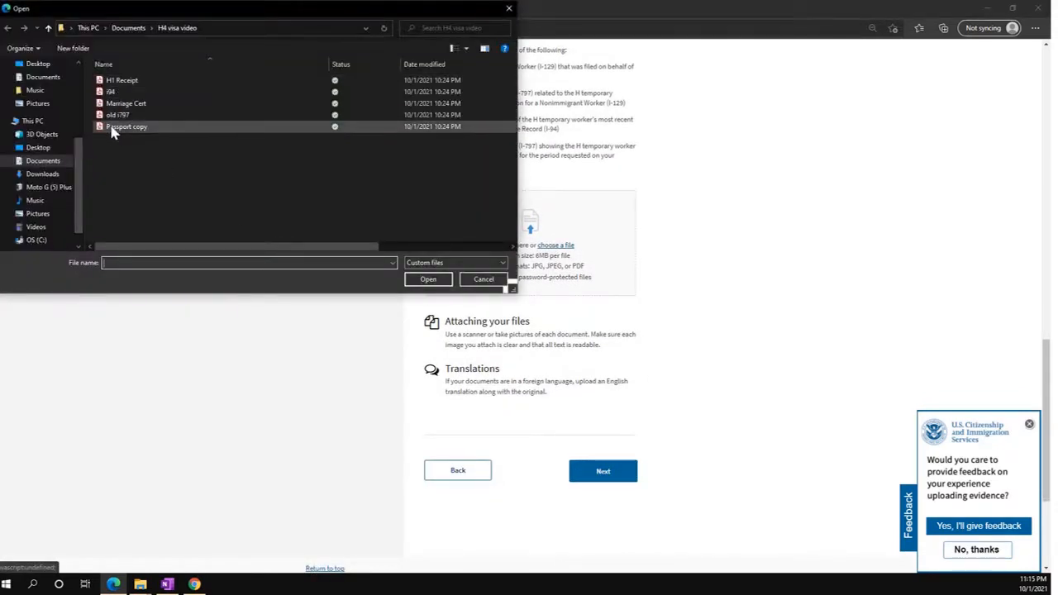
{"action": "left_click", "coordinate": [120, 82]}
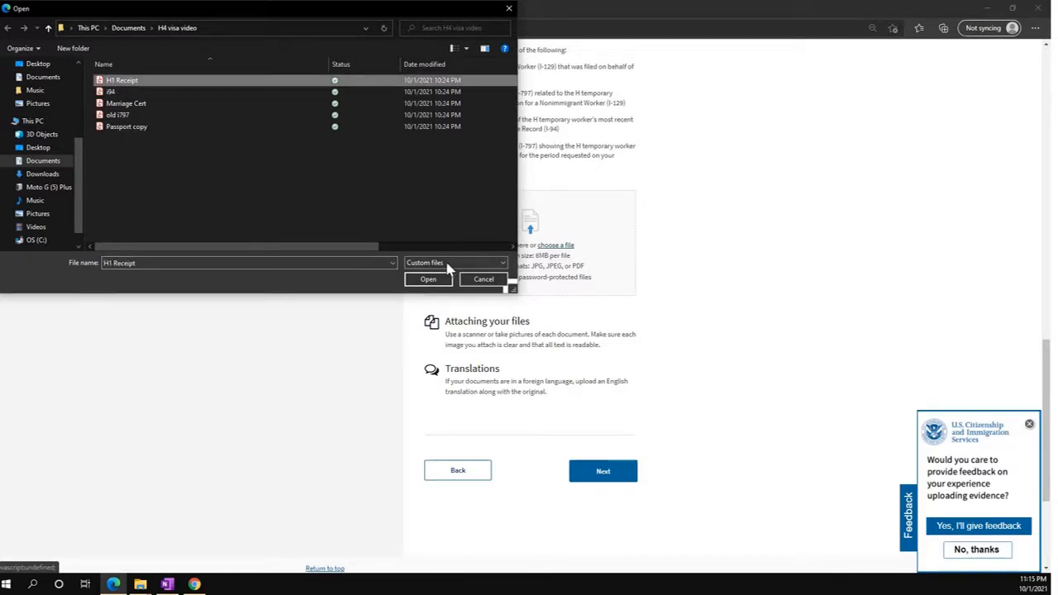
{"action": "left_click", "coordinate": [428, 280]}
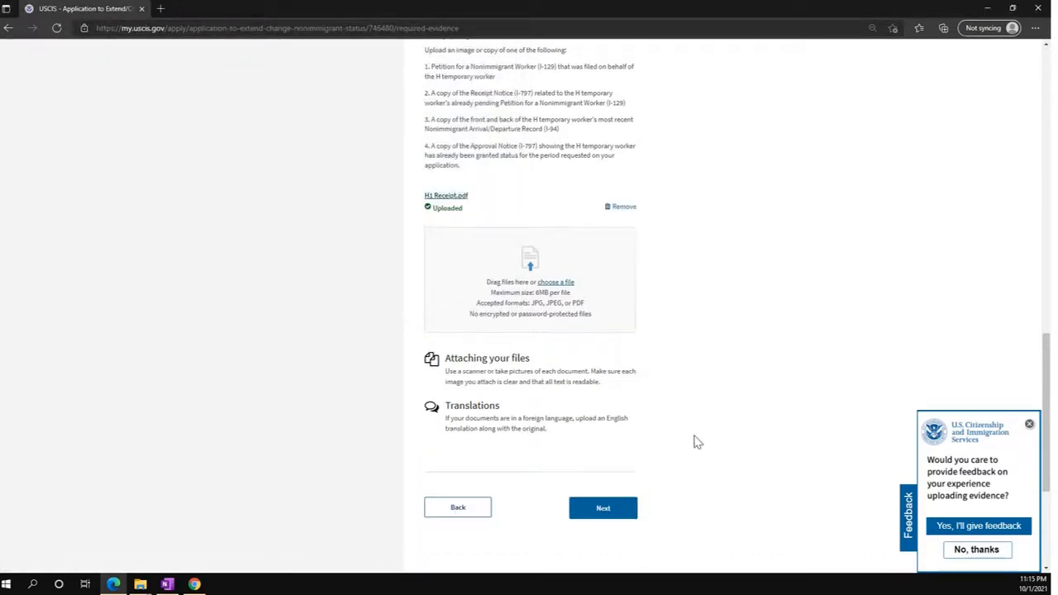
{"action": "left_click", "coordinate": [604, 510]}
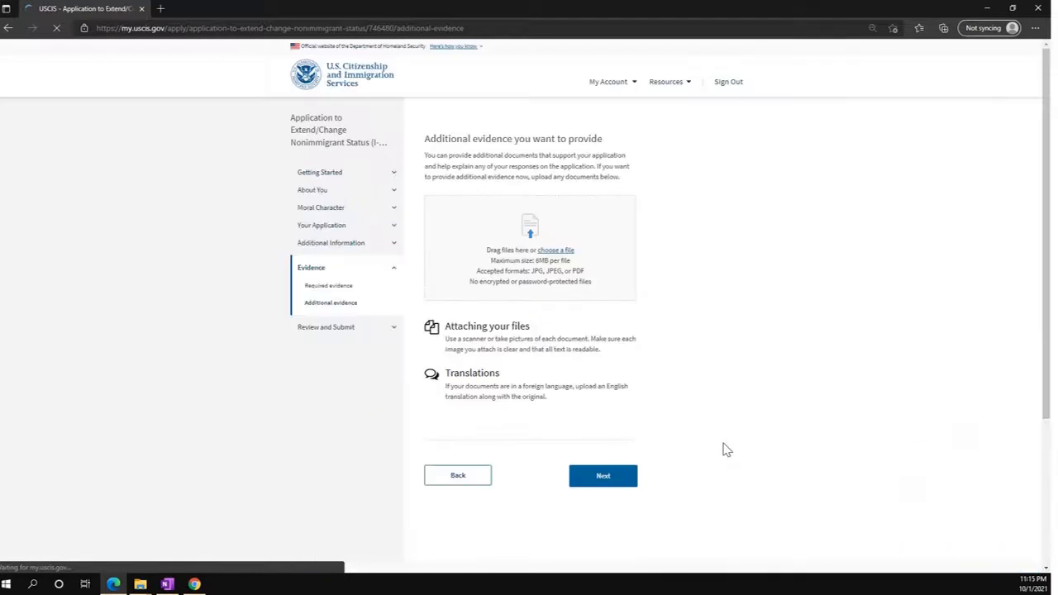
Upload old i797 and Passport copy together as additional evidence and save.
{"action": "left_click", "coordinate": [556, 252]}
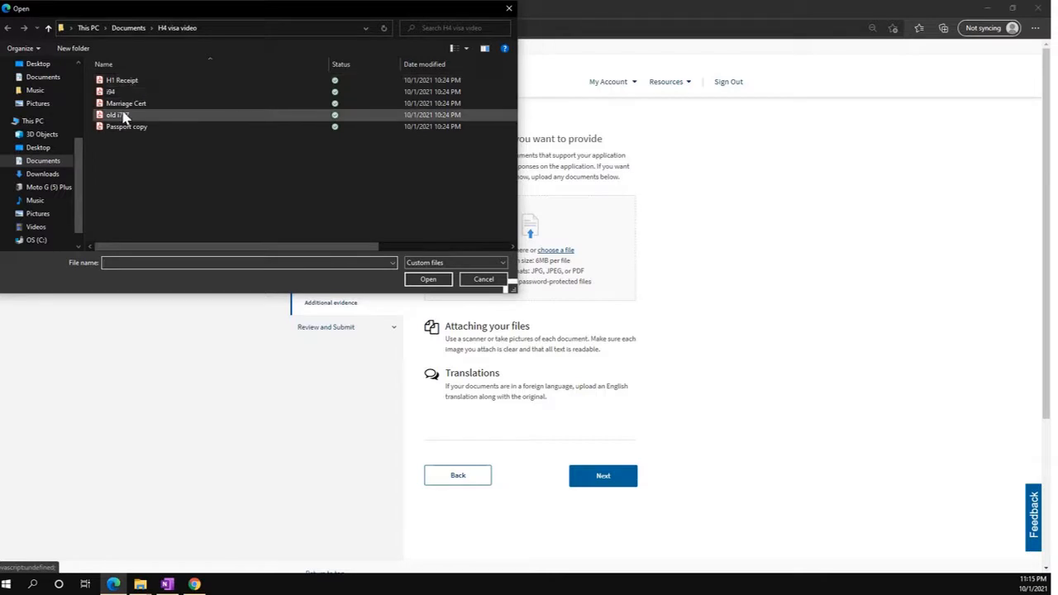
{"action": "left_click", "coordinate": [123, 119]}
{"action": "left_click", "coordinate": [125, 128], "text": "ctrl"}
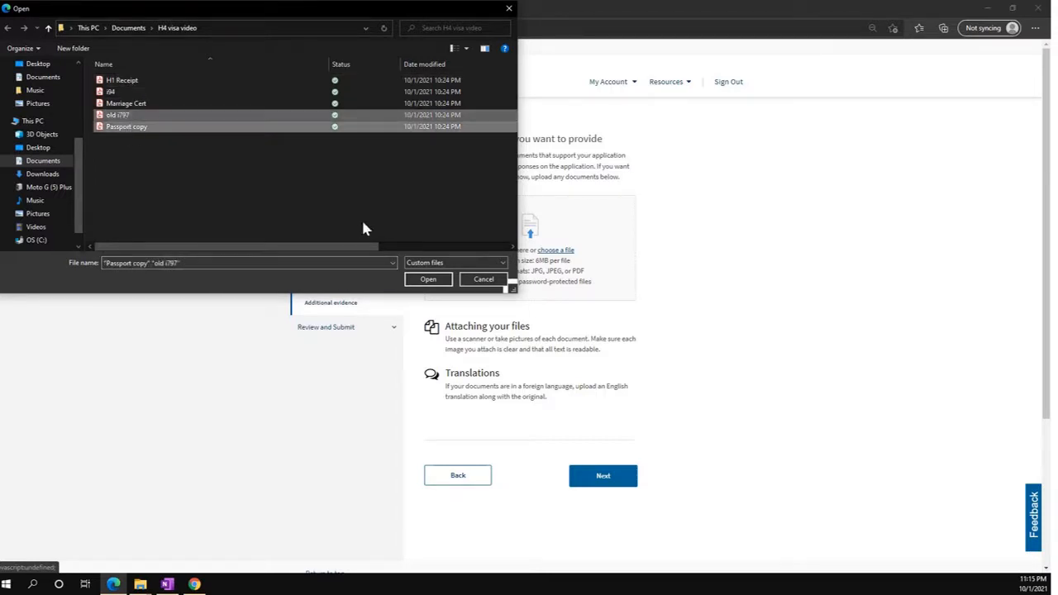
{"action": "left_click", "coordinate": [427, 281]}
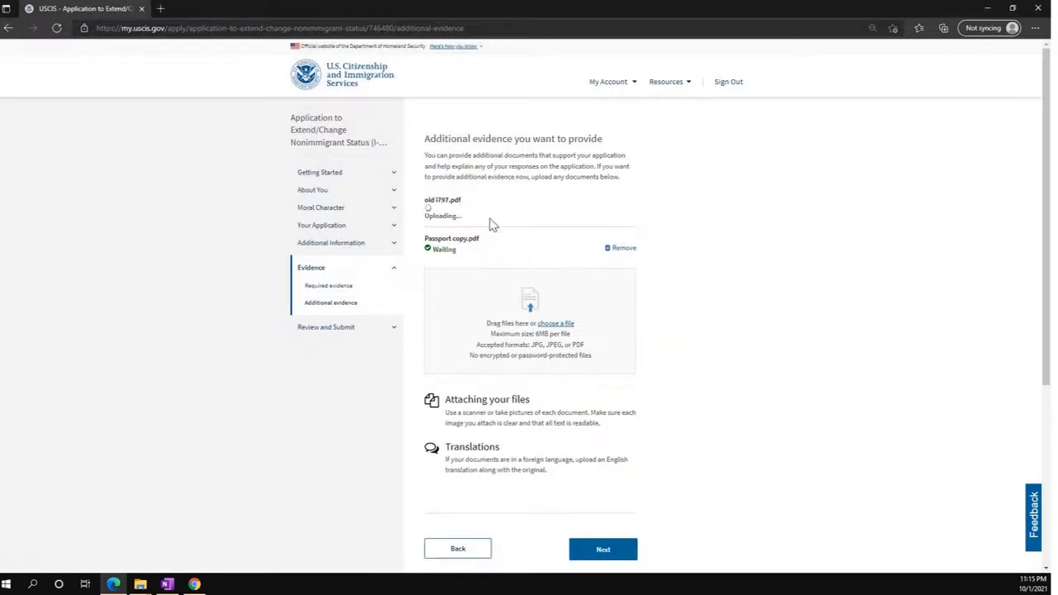
{"action": "scroll", "coordinate": [694, 371], "scroll_direction": "down", "scroll_amount": 1}
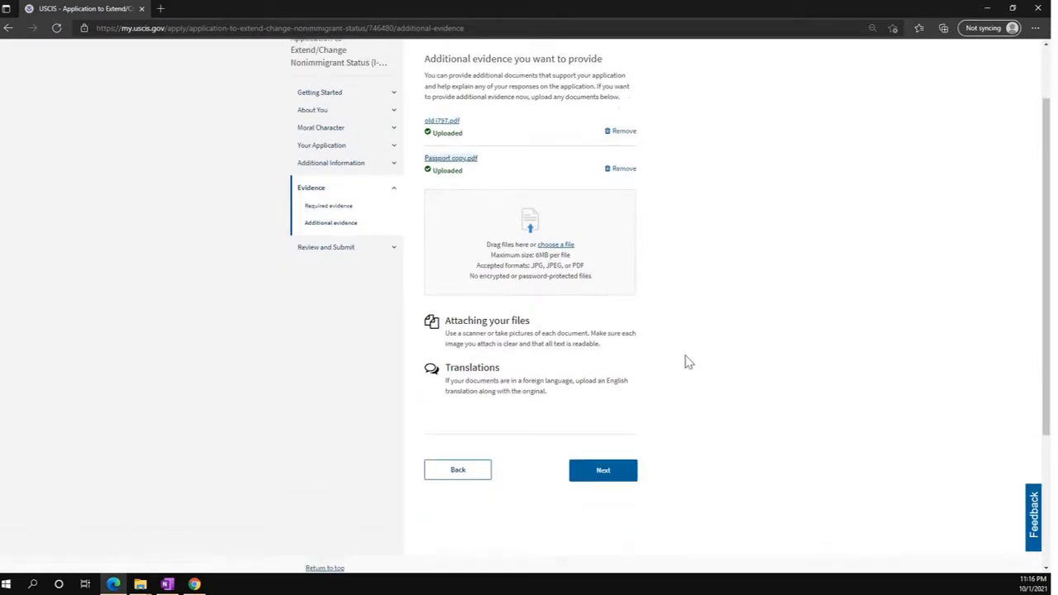
{"action": "left_click", "coordinate": [615, 483]}
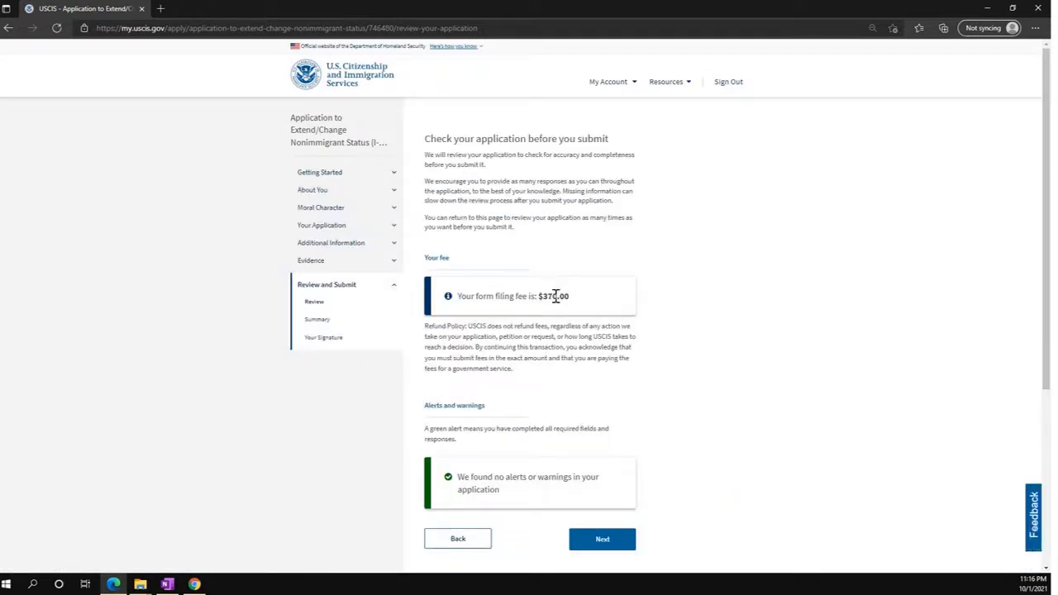
Check the $370.00 filing fee on the Review page, zooming in for readability.
{"action": "double_click", "coordinate": [555, 296]}
{"action": "scroll", "coordinate": [625, 386], "scroll_direction": "down", "scroll_amount": 2}
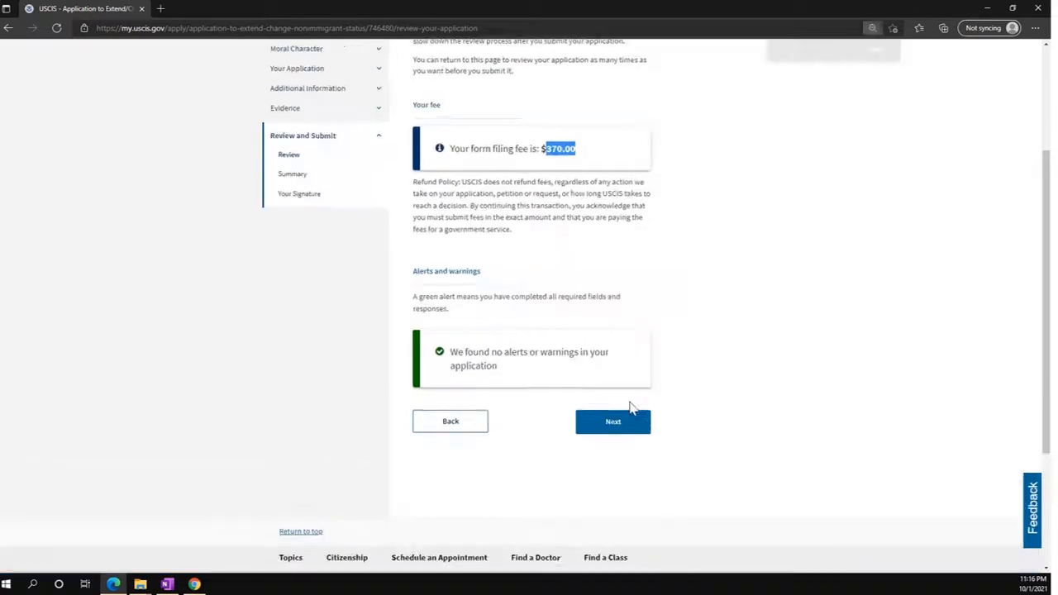
{"action": "key", "text": "ctrl+plus"}
{"action": "scroll", "coordinate": [669, 408], "scroll_direction": "down", "scroll_amount": 2}
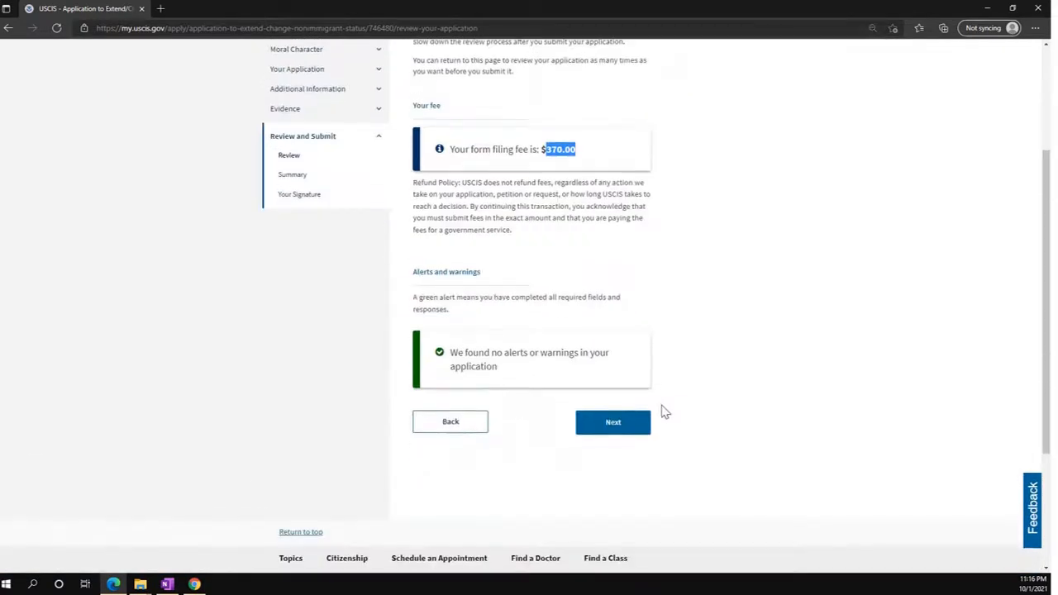
{"action": "left_click", "coordinate": [608, 432]}
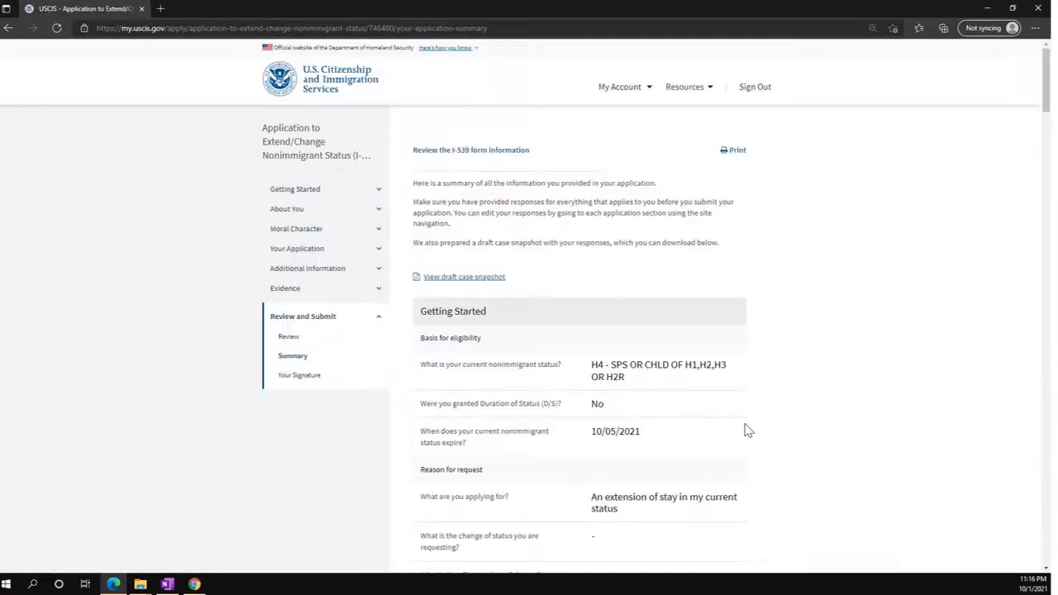
Read through the application summary and uploaded evidence to the end.
{"action": "scroll", "coordinate": [560, 285], "scroll_direction": "down", "scroll_amount": 1}
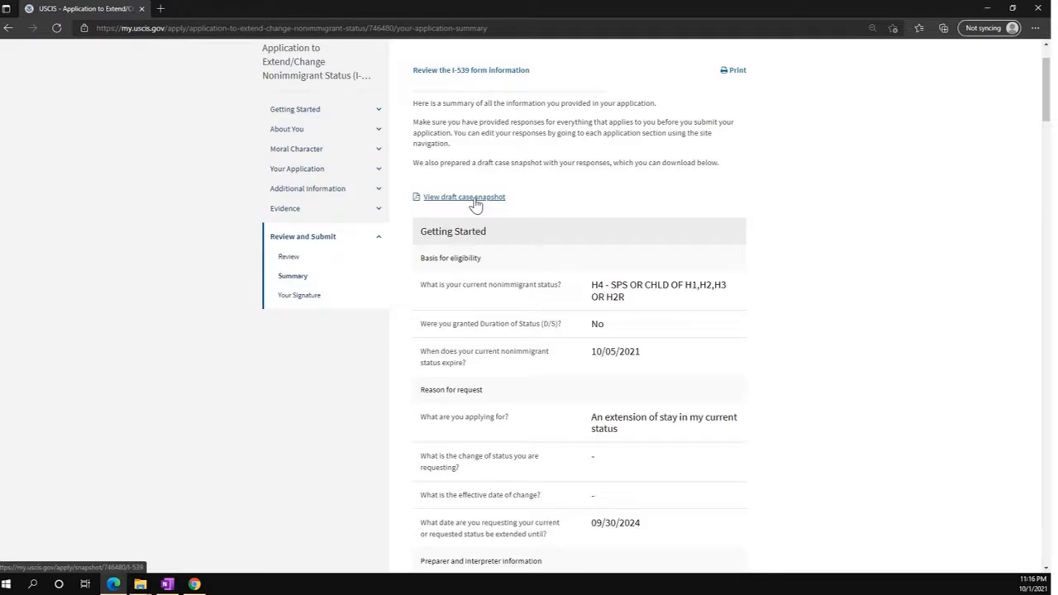
{"action": "scroll", "coordinate": [751, 333], "scroll_direction": "down", "scroll_amount": 2}
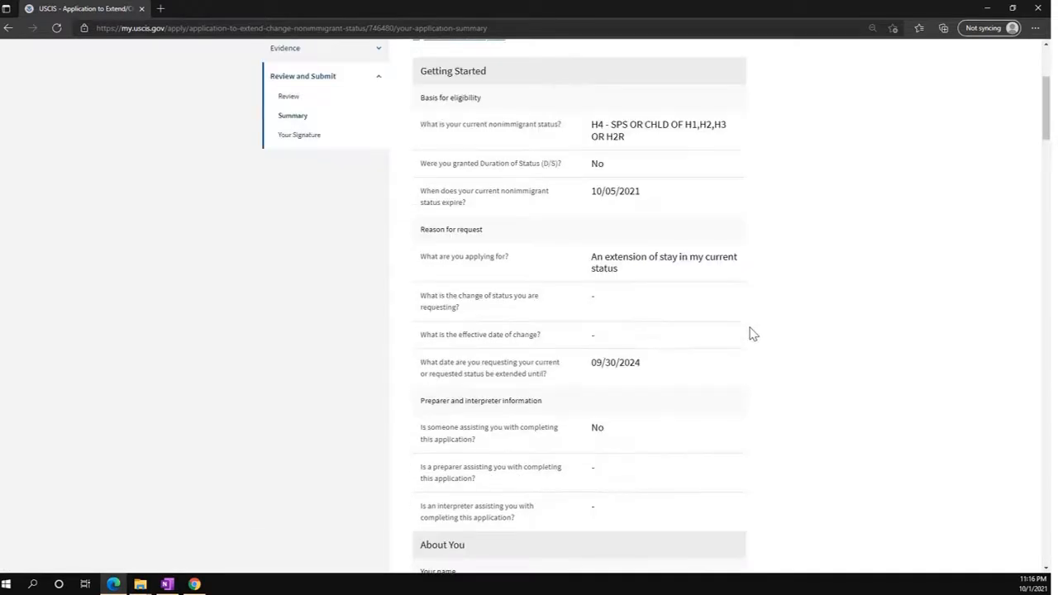
{"action": "scroll", "coordinate": [752, 333], "scroll_direction": "down", "scroll_amount": 12}
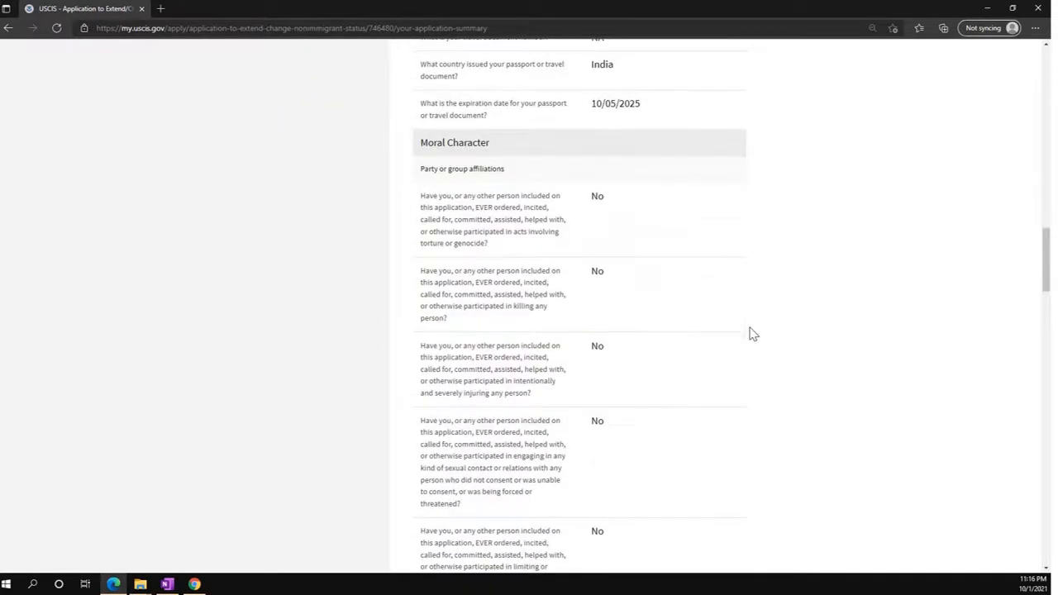
{"action": "scroll", "coordinate": [752, 333], "scroll_direction": "down", "scroll_amount": 12}
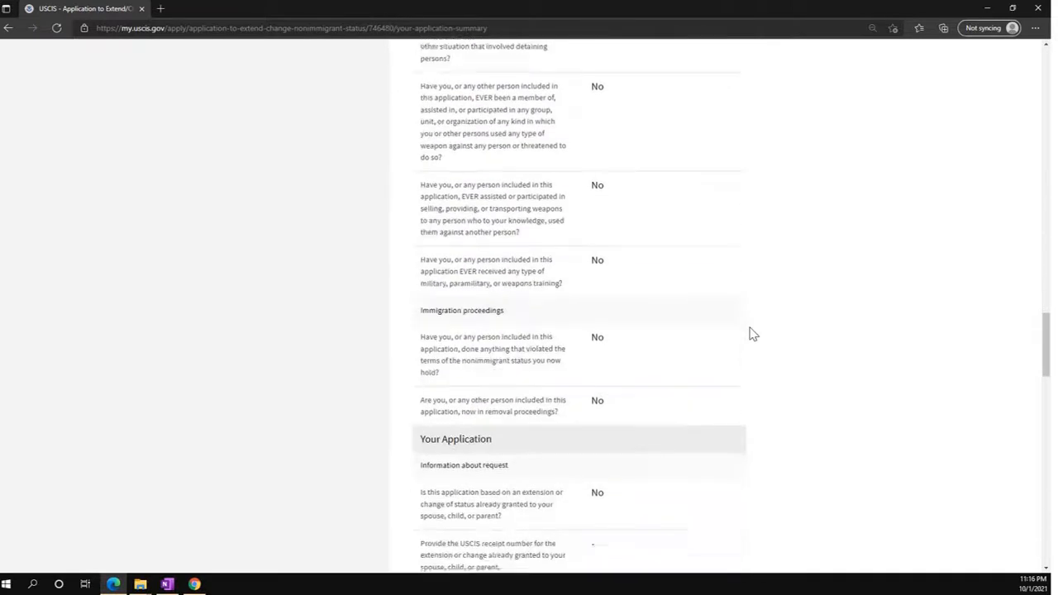
{"action": "scroll", "coordinate": [752, 333], "scroll_direction": "down", "scroll_amount": 12}
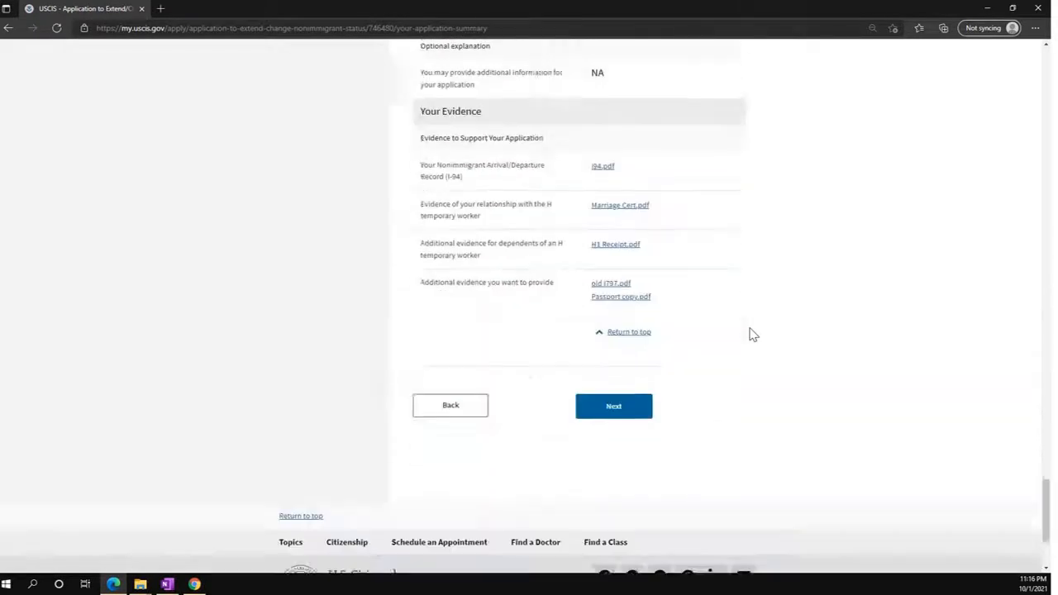
{"action": "scroll", "coordinate": [752, 333], "scroll_direction": "down", "scroll_amount": 1}
{"action": "left_click", "coordinate": [613, 367]}
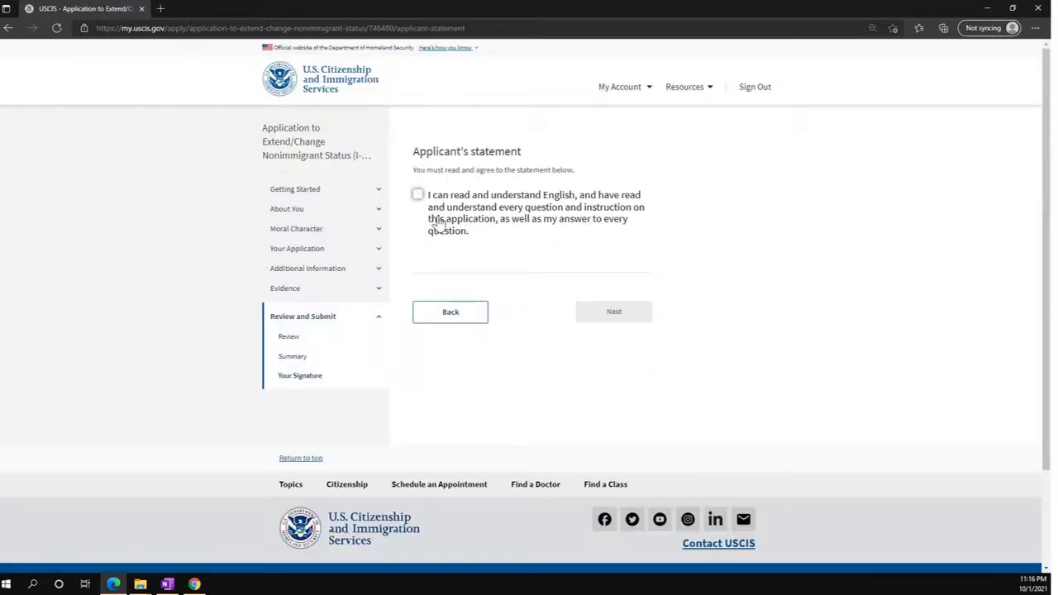
Tick the applicant's statement and 'I have read and agree', and sign with the applicant's full name.
{"action": "left_click", "coordinate": [415, 198]}
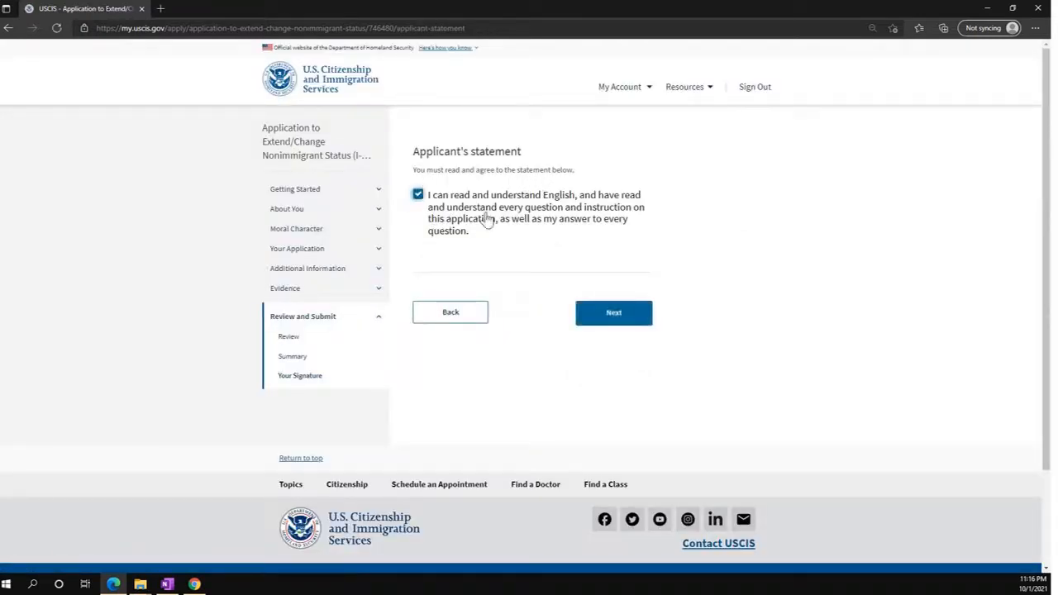
{"action": "left_click", "coordinate": [618, 319]}
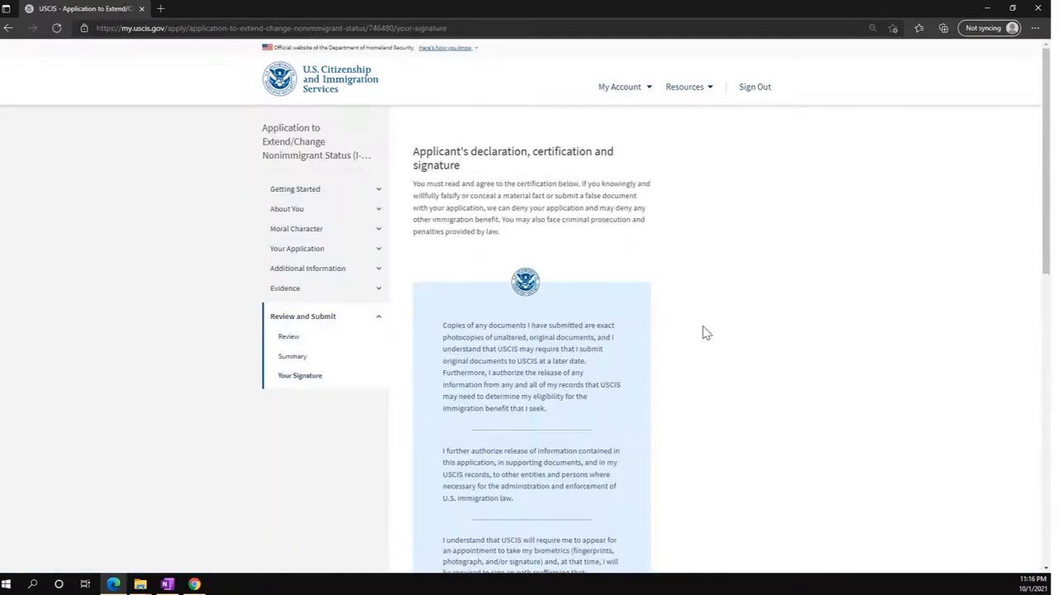
{"action": "scroll", "coordinate": [705, 332], "scroll_direction": "down", "scroll_amount": 6}
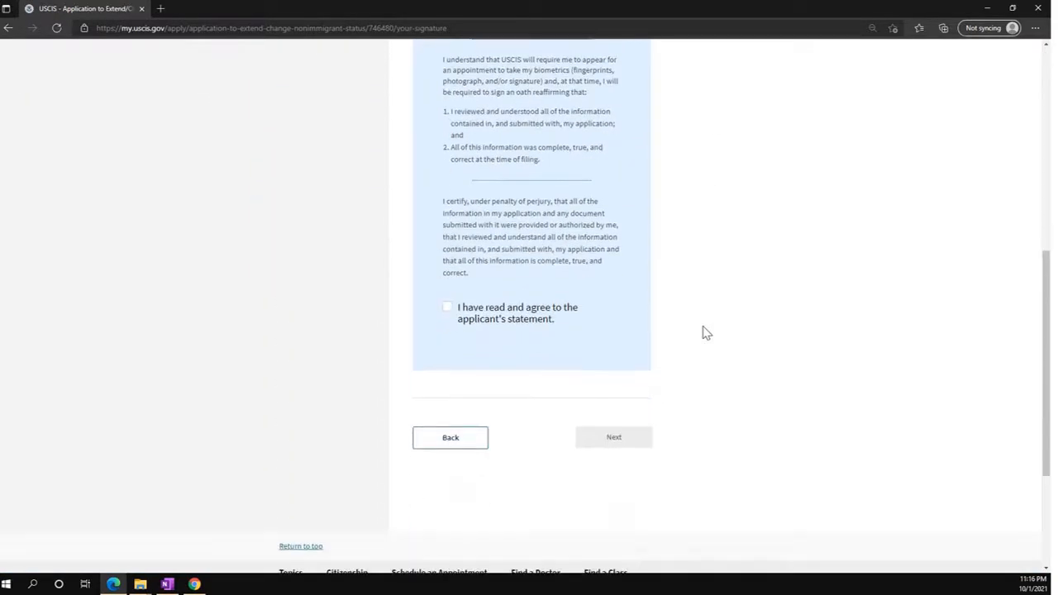
{"action": "left_click", "coordinate": [447, 310]}
{"action": "type", "text": "John Doe"}
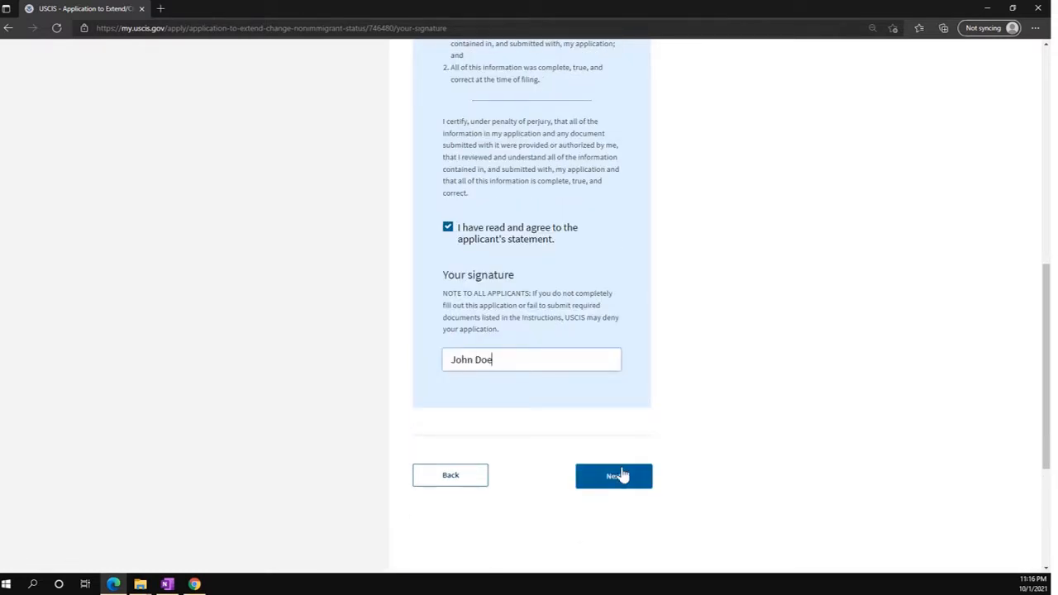
{"action": "left_click", "coordinate": [618, 476]}
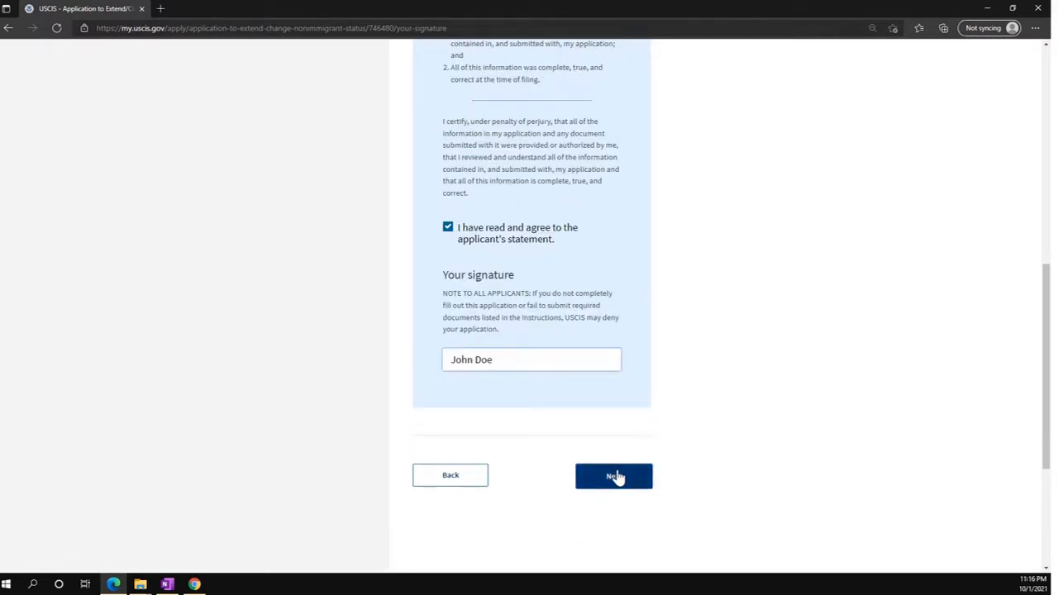